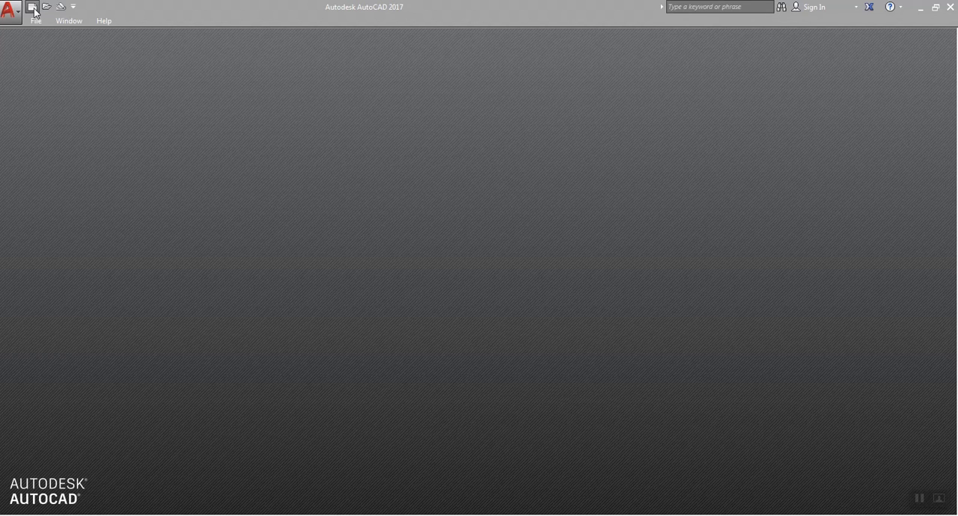
# Step: Create a new drawing from the acad template
pyautogui.click(15, 15)
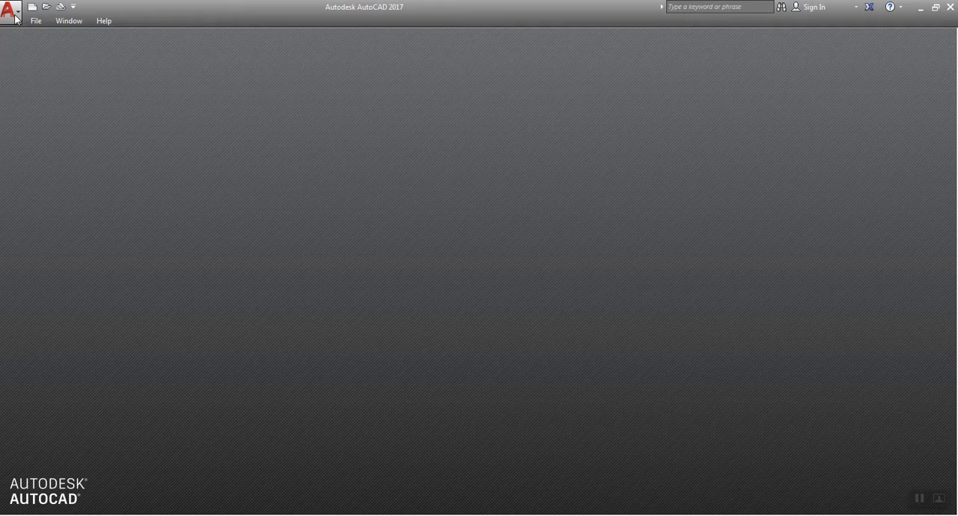
pyautogui.click(15, 18)
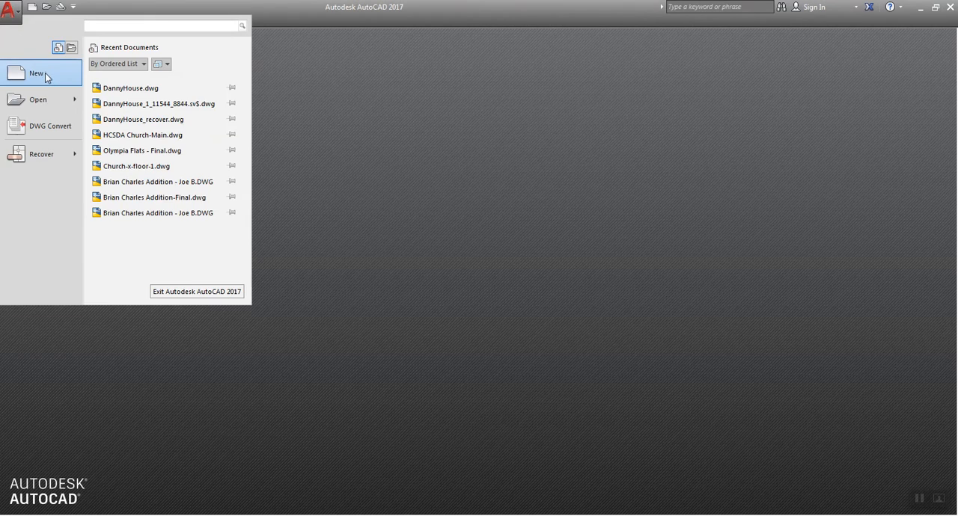
pyautogui.click(43, 76)
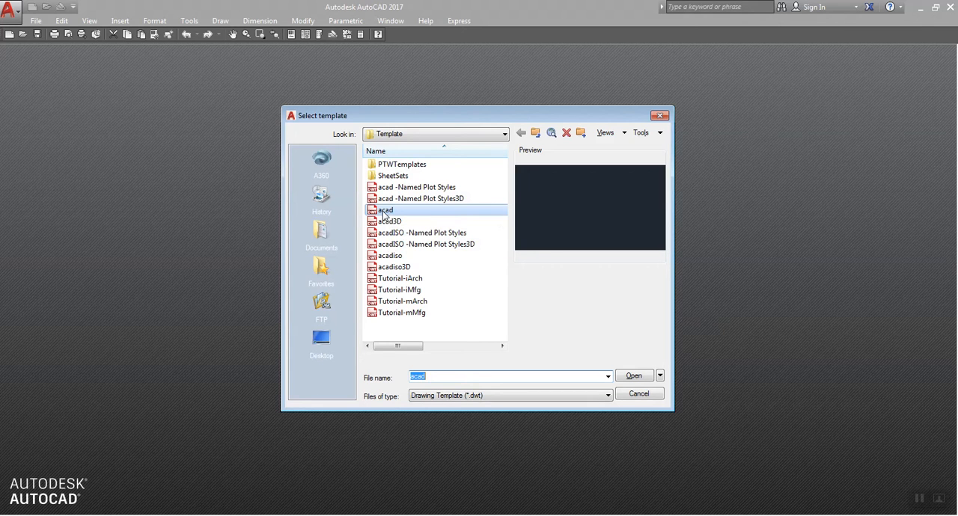
pyautogui.click(634, 378)
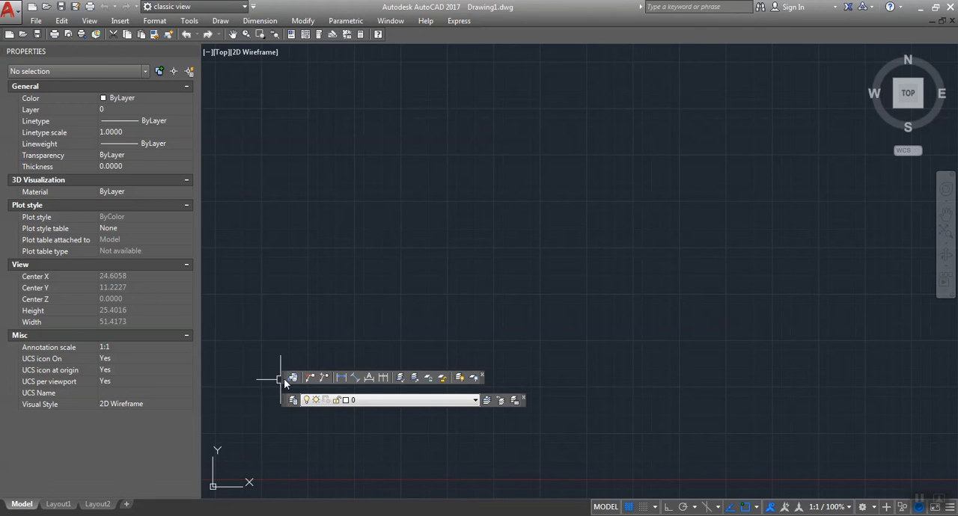
# Step: Move the floating dimension and layer tools toolbar slightly up and away from the layer list toolbar
pyautogui.moveTo(284, 379); pyautogui.dragTo(315, 359)
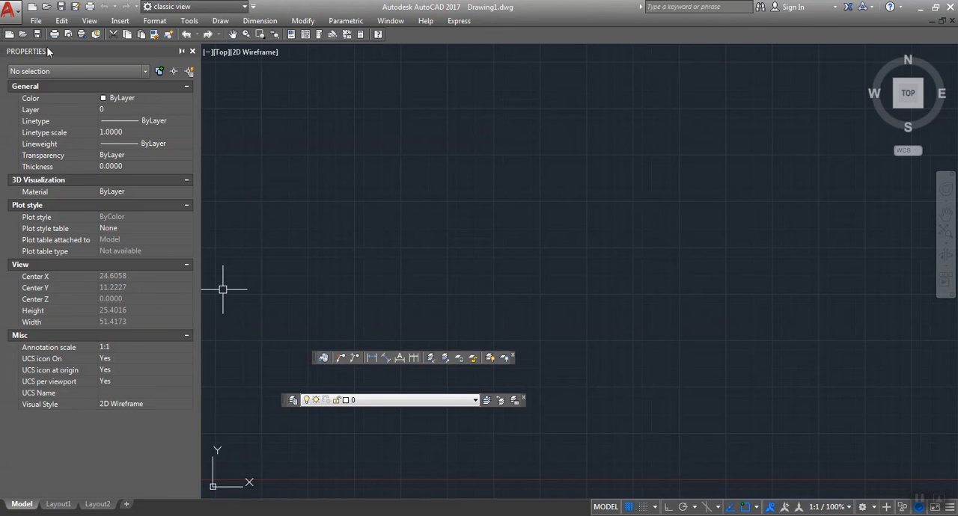
pyautogui.moveTo(54, 51); pyautogui.dragTo(26, 61)
# Step: Examine the available Color, Layer and Linetype options in the general properties with nothing selected
pyautogui.click(149, 97)
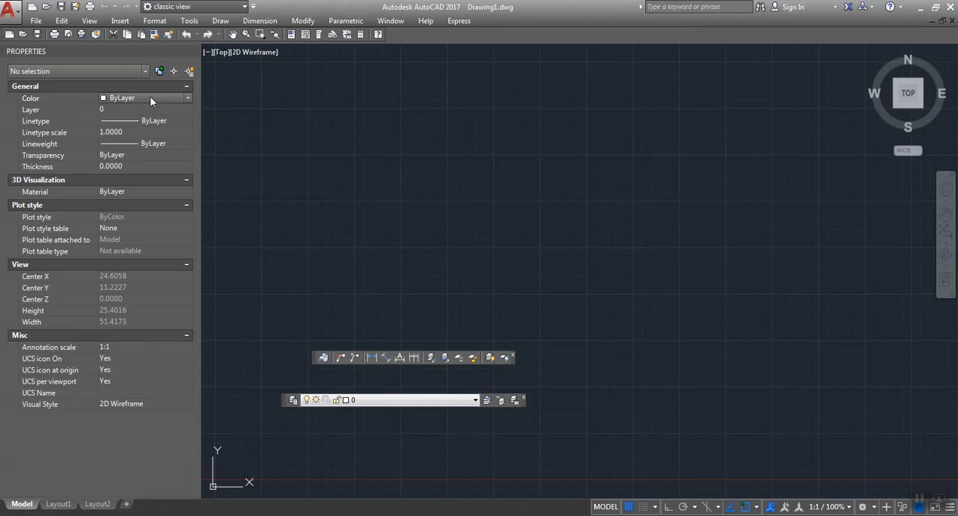
pyautogui.click(150, 97)
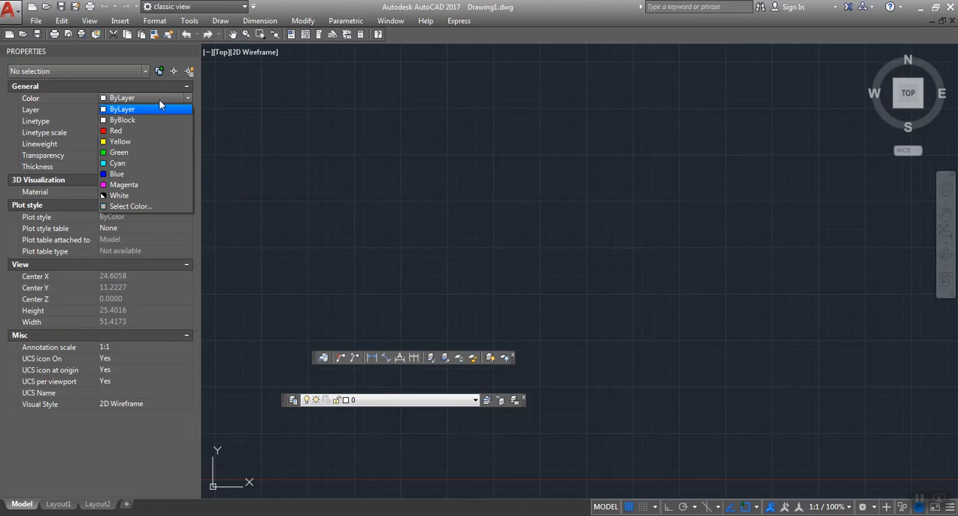
pyautogui.click(160, 98)
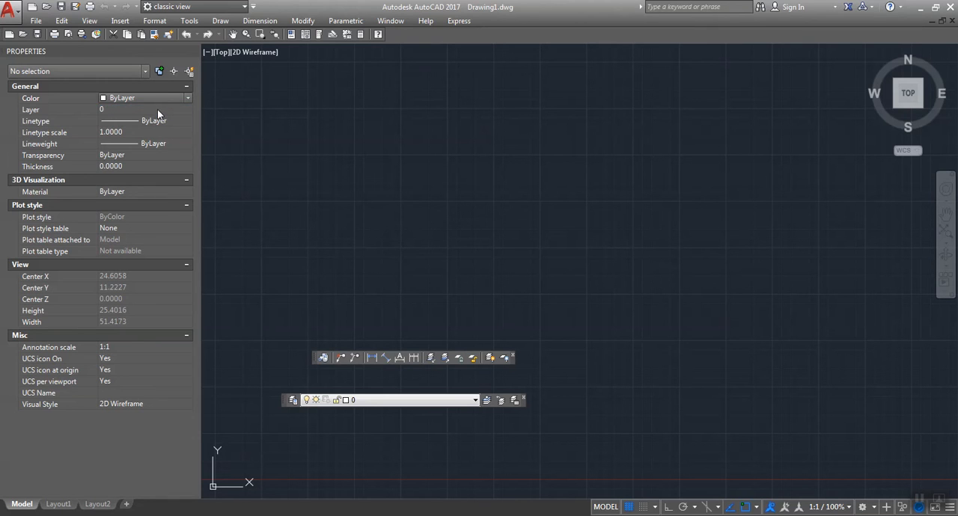
pyautogui.click(158, 110)
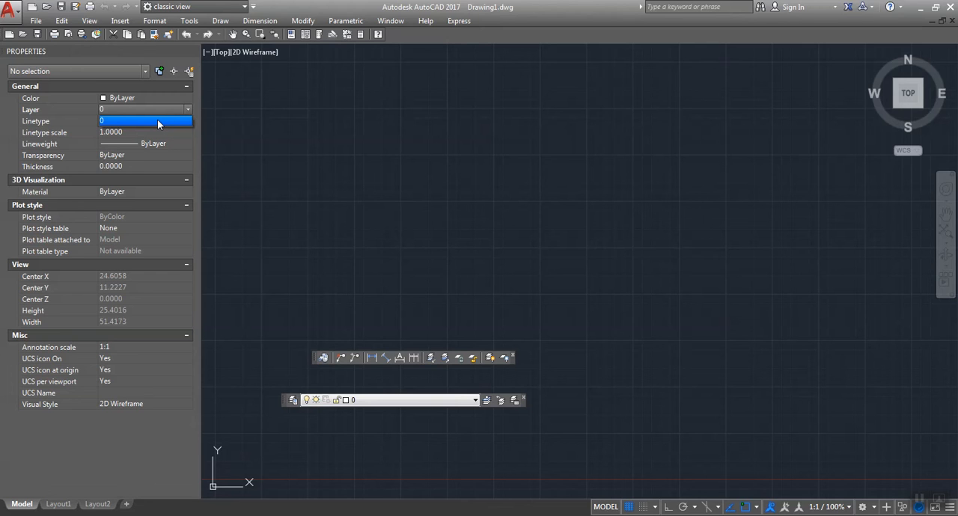
pyautogui.click(118, 121)
pyautogui.click(119, 121)
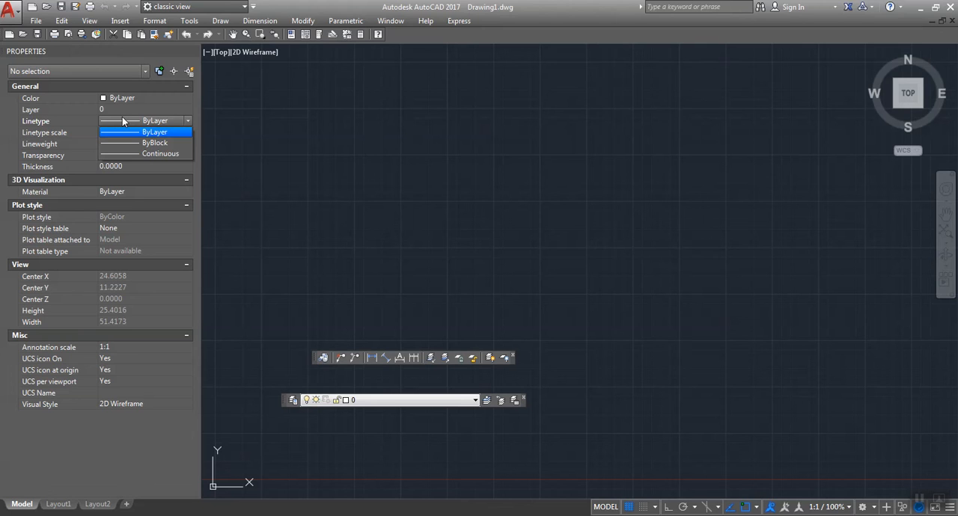
pyautogui.click(122, 120)
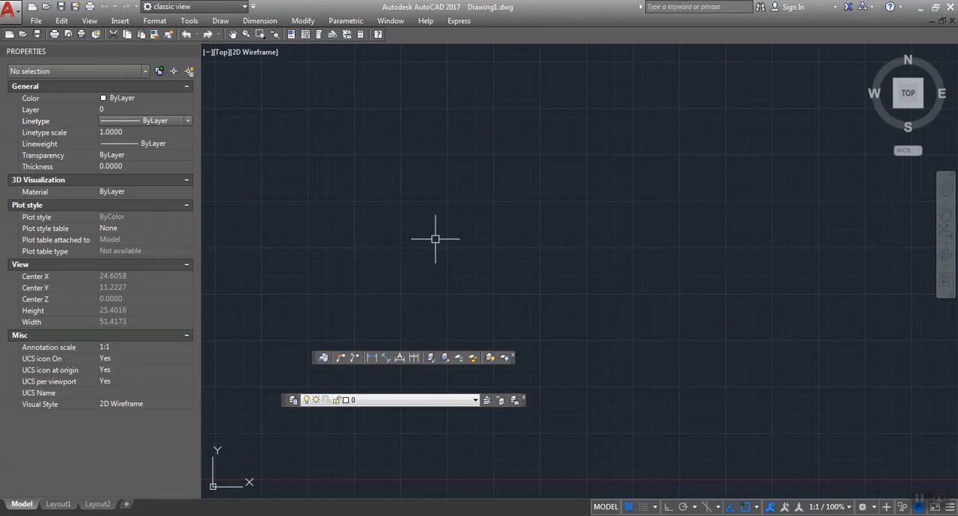
# Step: Draw a horizontal line about 7.65 units long with Ortho on, check its properties and deselect it
pyautogui.press('l')
pyautogui.press('Return')
pyautogui.click(377, 251)
pyautogui.press('F8')
pyautogui.click(519, 251)
pyautogui.press('Return')
pyautogui.click(477, 250)
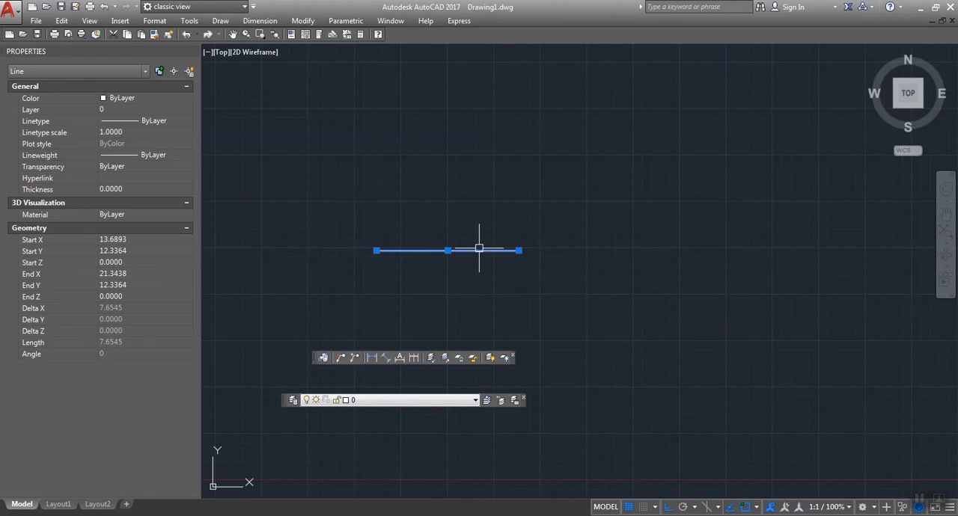
pyautogui.press('Escape')
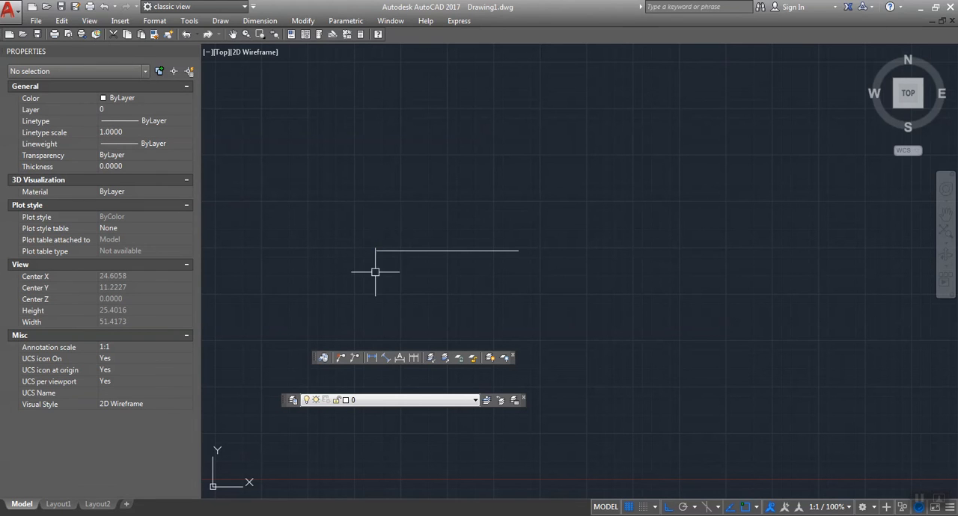
# Step: Erase the horizontal line
pyautogui.press('space')
pyautogui.click(420, 253)
pyautogui.press('space')
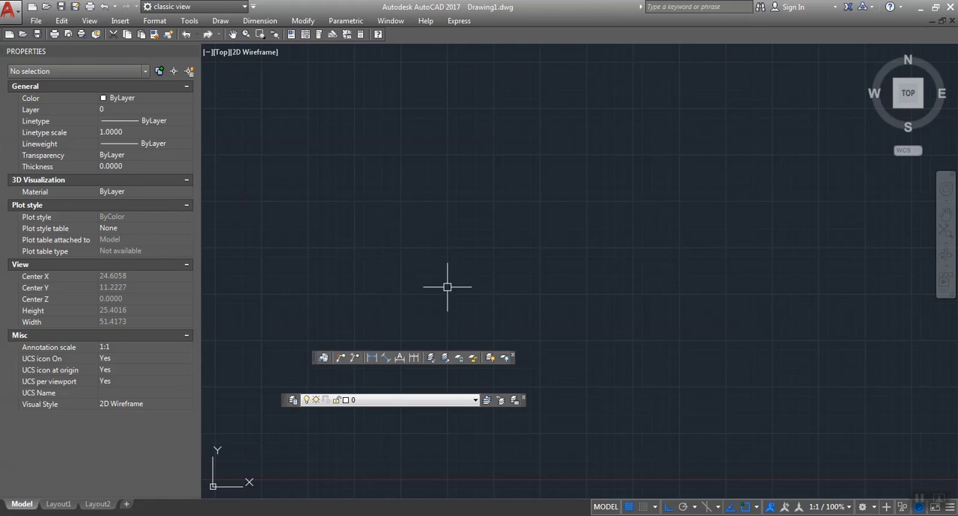
# Step: Locate Properties among the available palettes, then close the Properties palette and reopen it
pyautogui.click(189, 21)
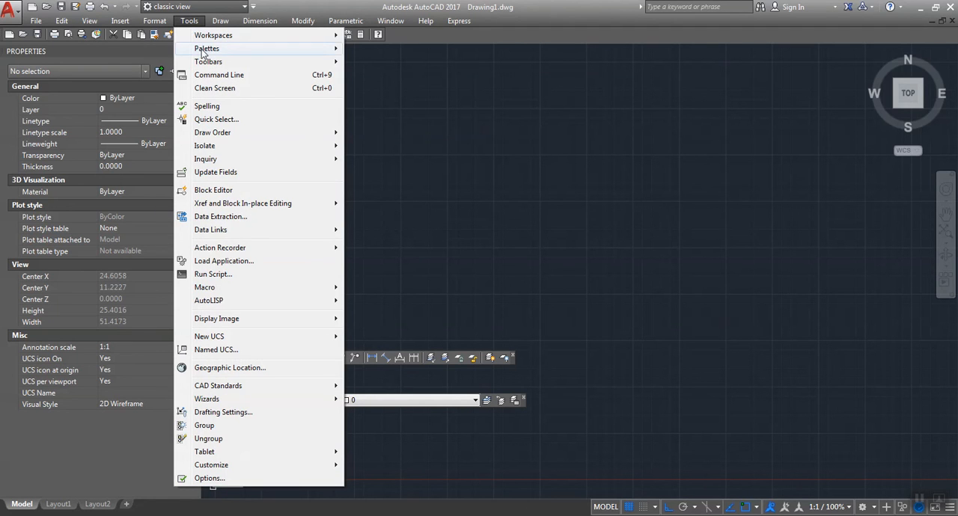
pyautogui.moveTo(202, 51)
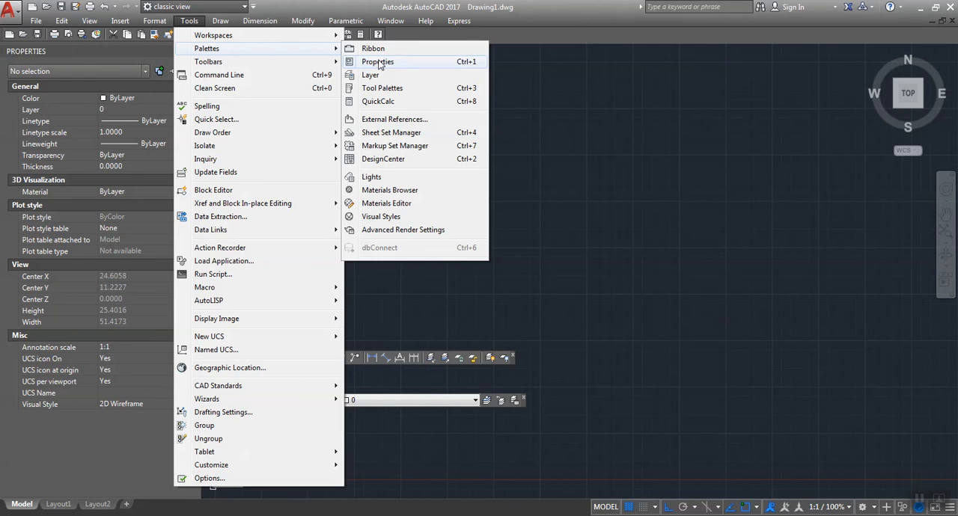
pyautogui.click(625, 157)
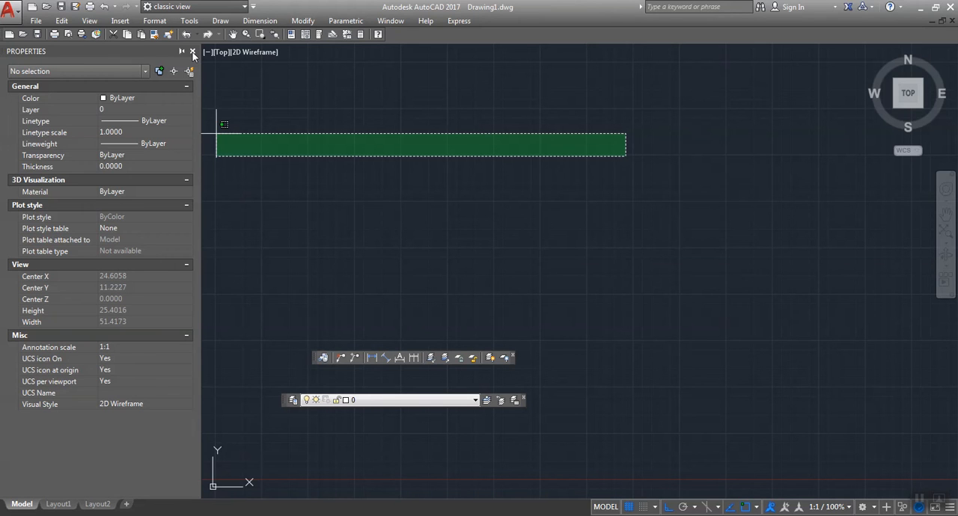
pyautogui.click(192, 51)
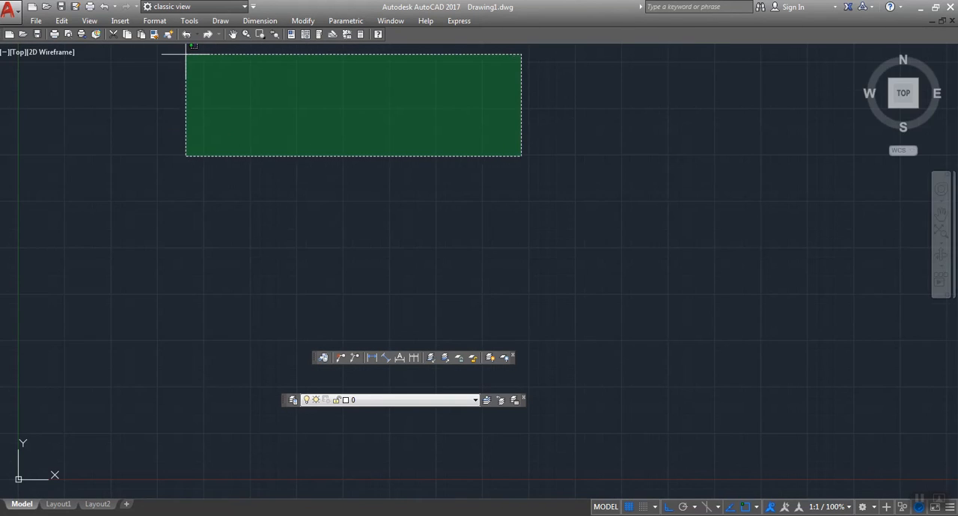
pyautogui.click(192, 87)
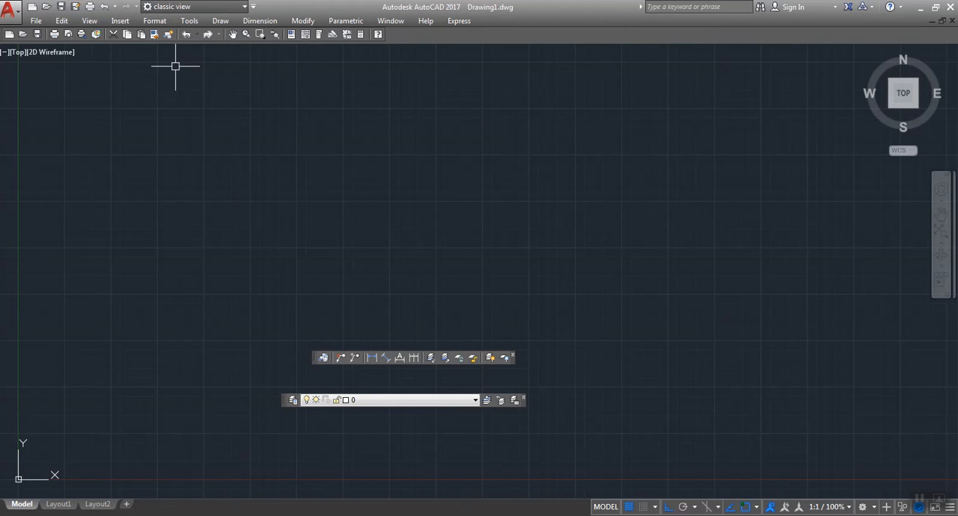
pyautogui.hotkey('ctrl', '1')
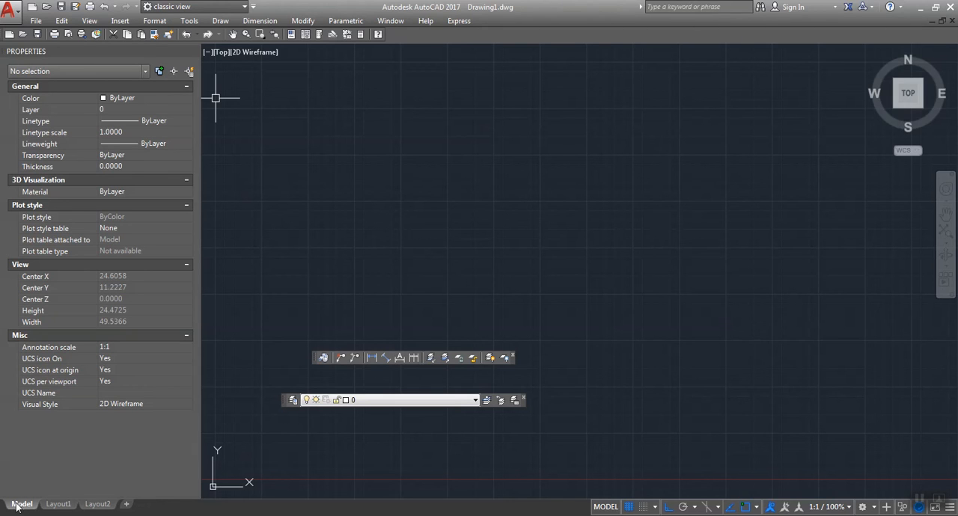
# Step: Switch to Layout1, look over the options available for the layout and return to model space
pyautogui.click(58, 505)
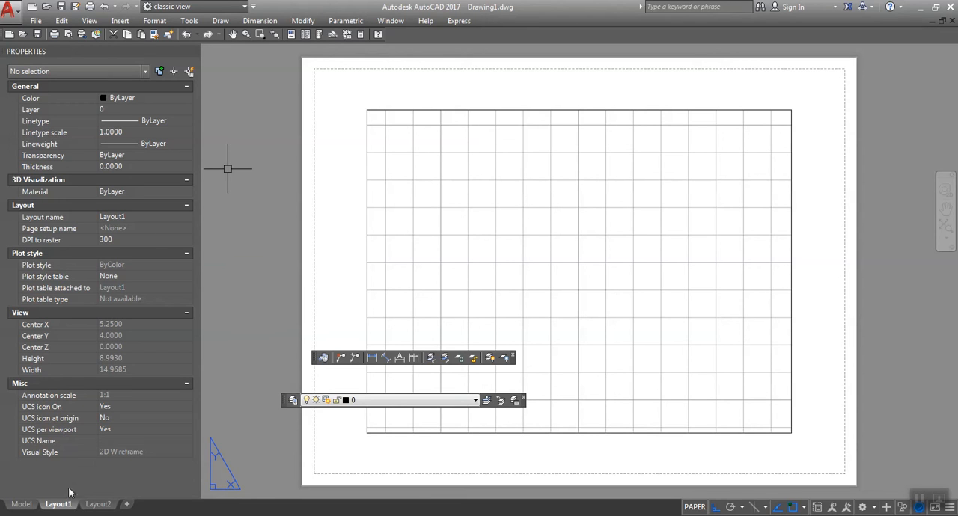
pyautogui.moveTo(89, 508)
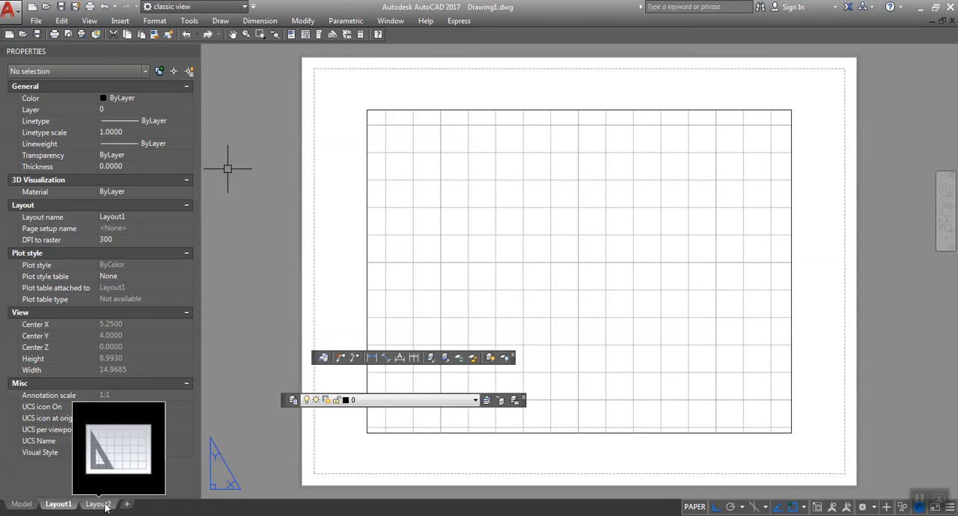
pyautogui.rightClick(68, 506)
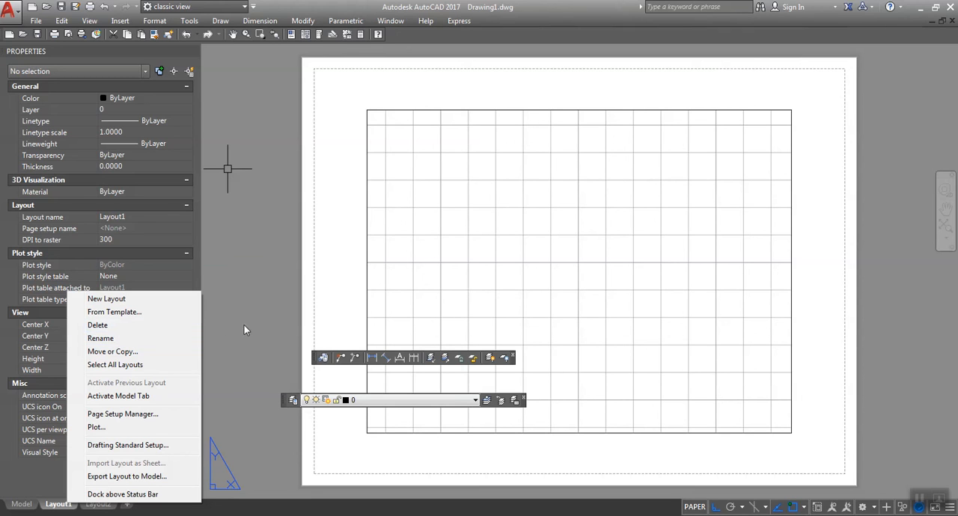
pyautogui.click(274, 316)
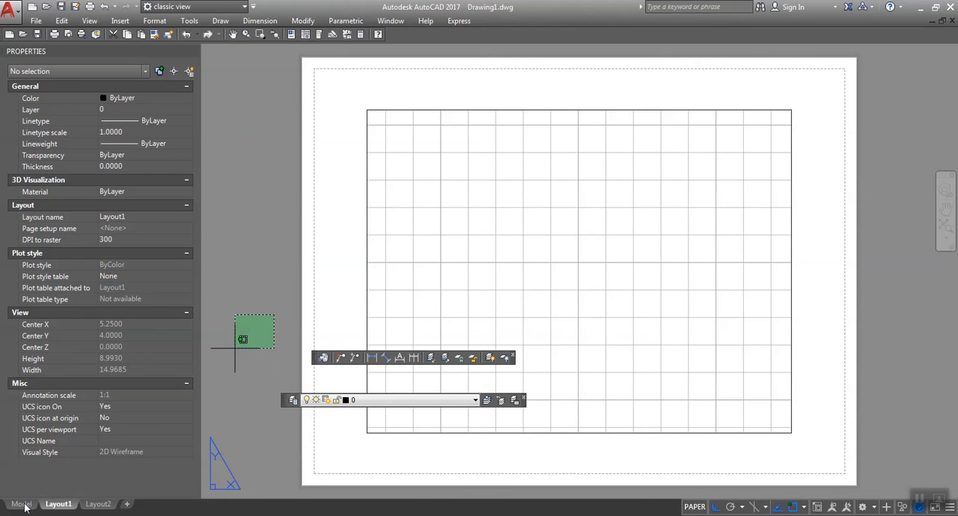
pyautogui.press('Escape')
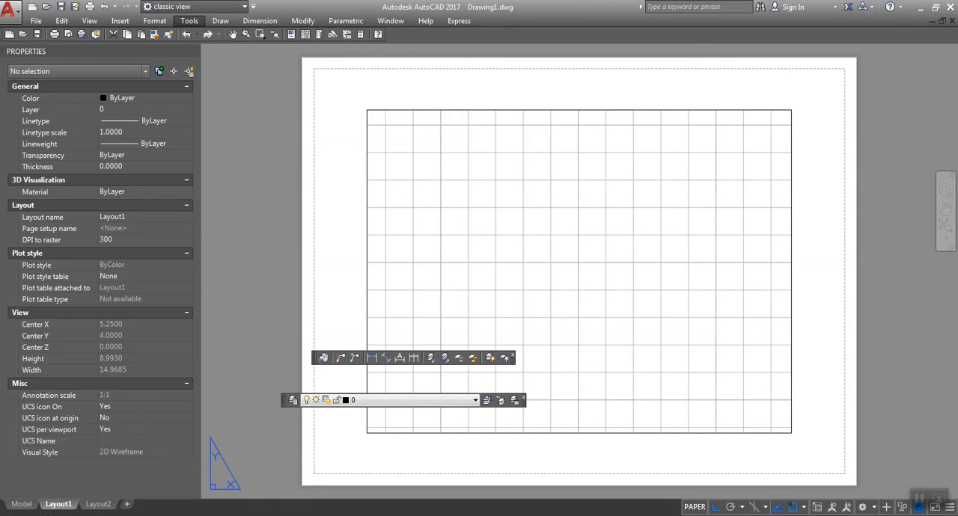
pyautogui.click(19, 505)
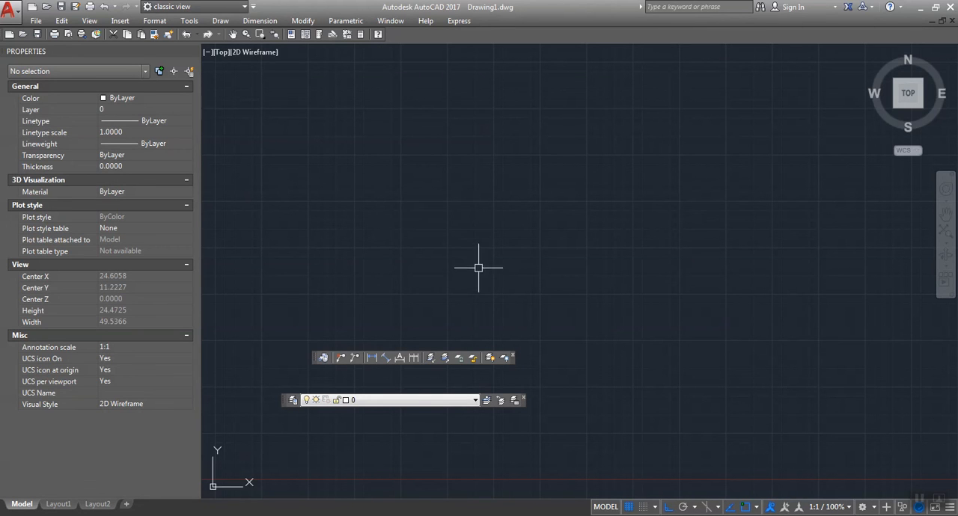
# Step: Draw a rectangle near the middle of the model space view
pyautogui.write('rec')
pyautogui.press('Return')
pyautogui.click(434, 232)
pyautogui.click(519, 303)
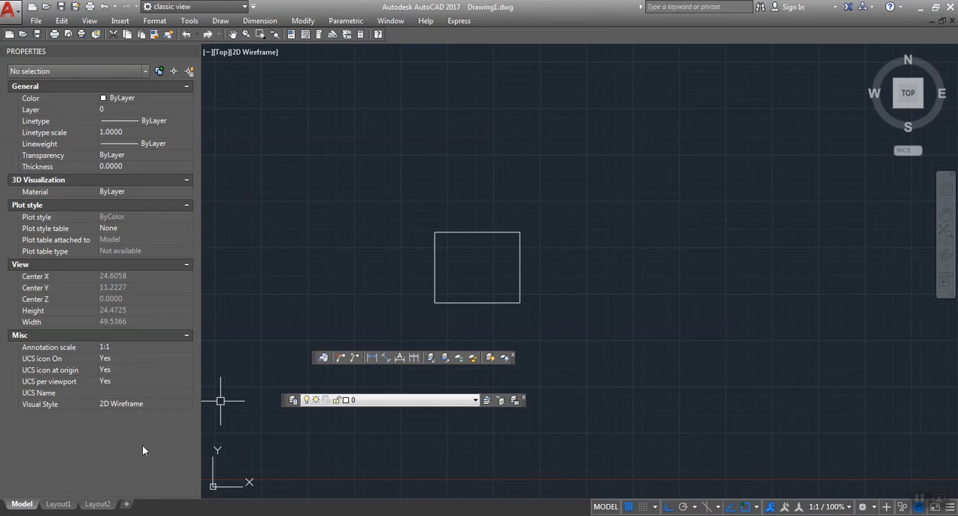
# Step: In Layout1, activate the viewport and pan its view so the whole rectangle sits inside the frame
pyautogui.click(68, 506)
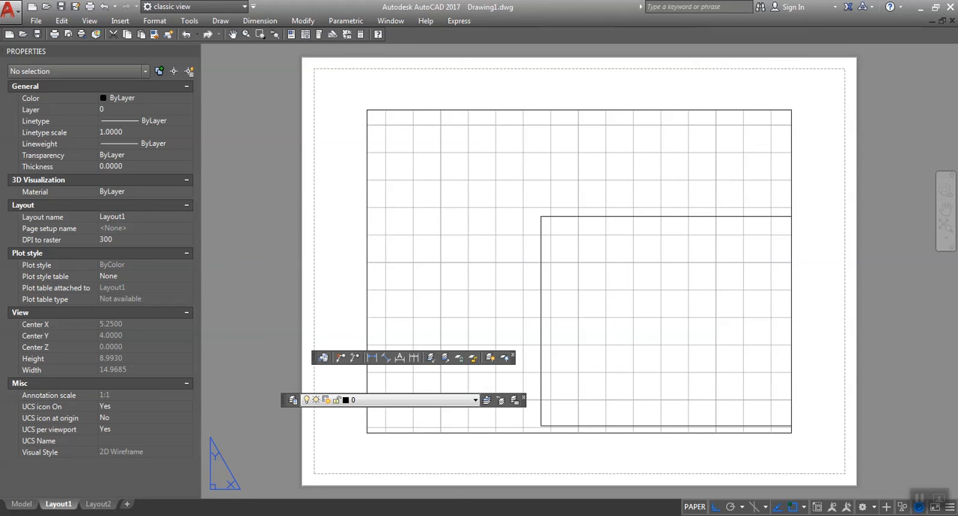
pyautogui.doubleClick(746, 170)
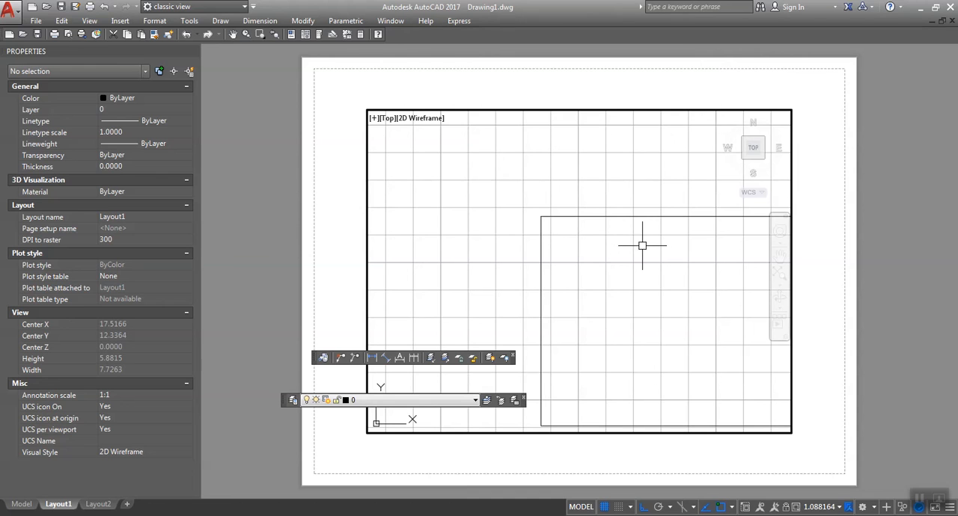
pyautogui.moveTo(641, 246)
pyautogui.mouseDown(button='middle')
pyautogui.moveTo(651, 248)
pyautogui.moveTo(541, 209)
pyautogui.moveTo(574, 187)
pyautogui.mouseUp(button='middle')
pyautogui.moveTo(573, 187); pyautogui.dragTo(575, 187)
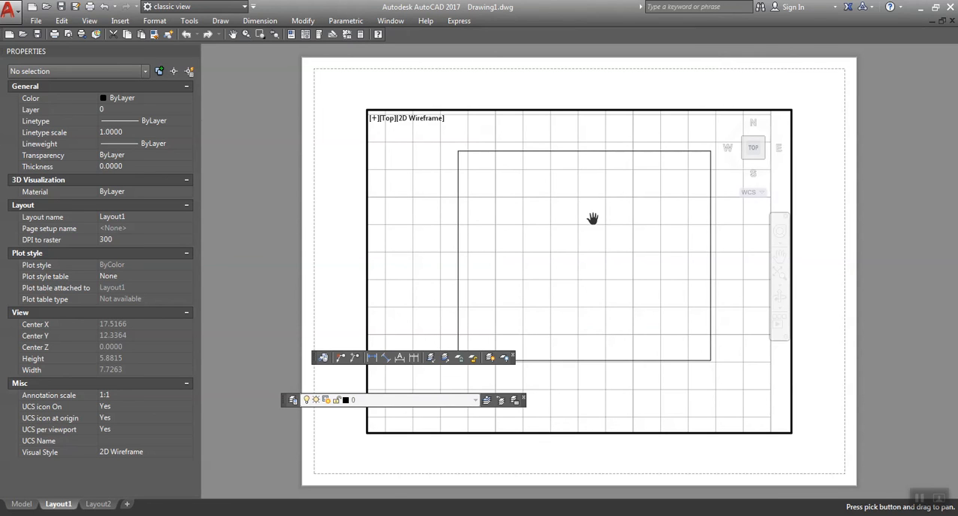
pyautogui.press('Escape')
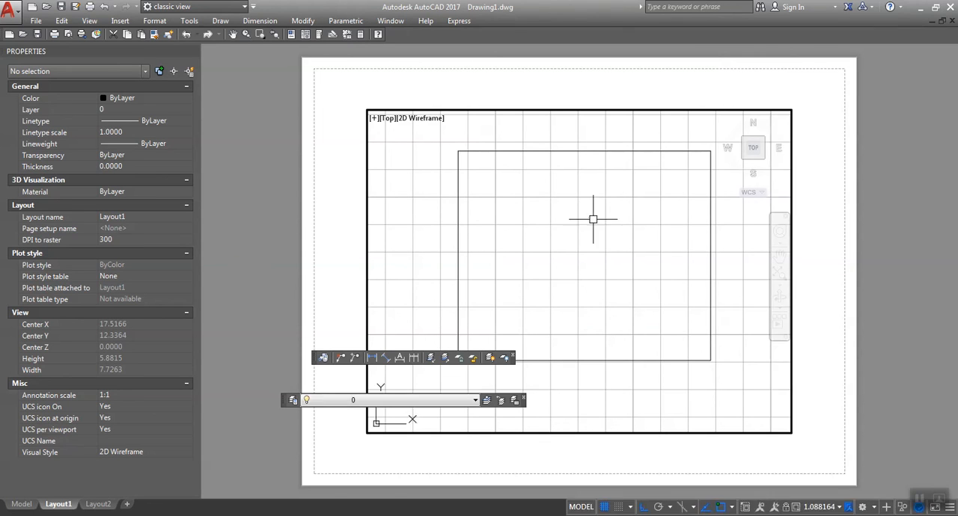
# Step: Return to paper space and pan the Layout1 sheet slightly
pyautogui.write('ps')
pyautogui.press('Return')
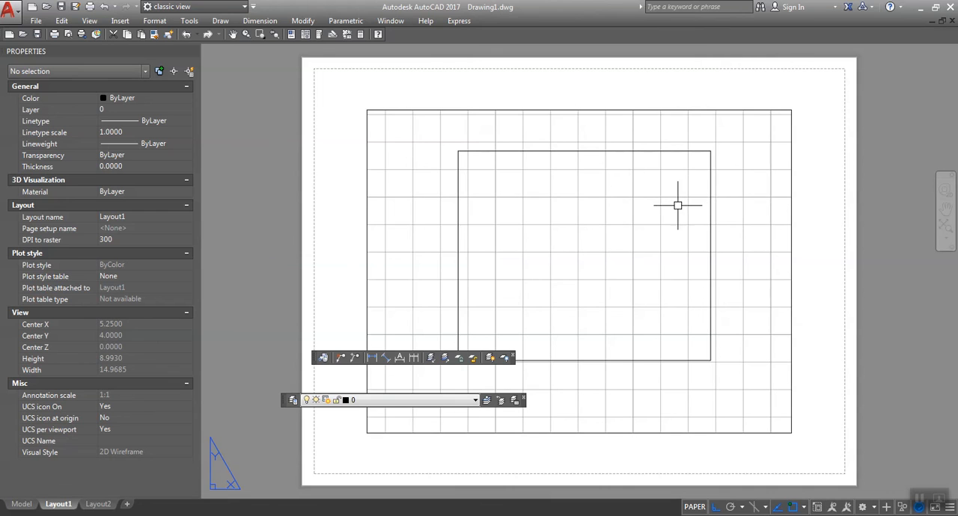
pyautogui.write('p')
pyautogui.press('Return')
pyautogui.moveTo(675, 206)
pyautogui.mouseDown()
pyautogui.moveTo(657, 212)
pyautogui.moveTo(695, 198)
pyautogui.moveTo(677, 200)
pyautogui.mouseUp()
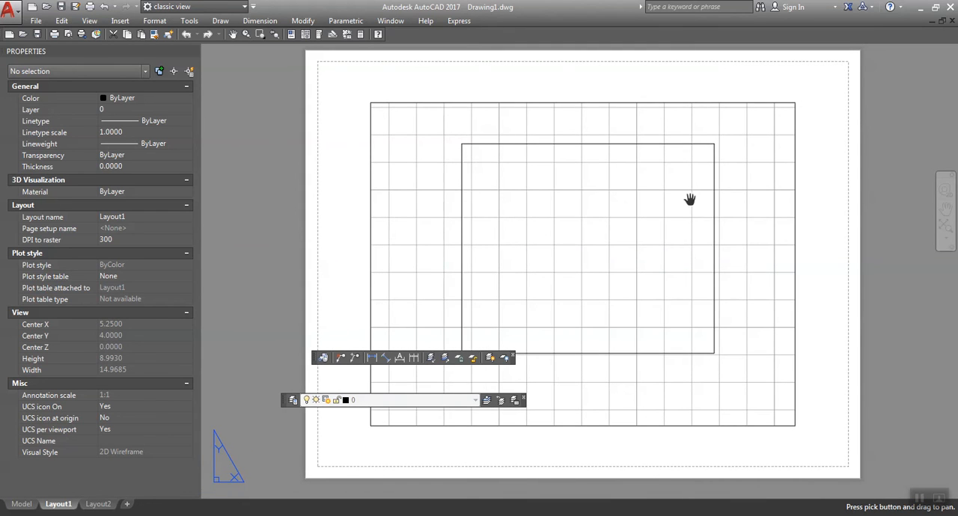
pyautogui.press('Escape')
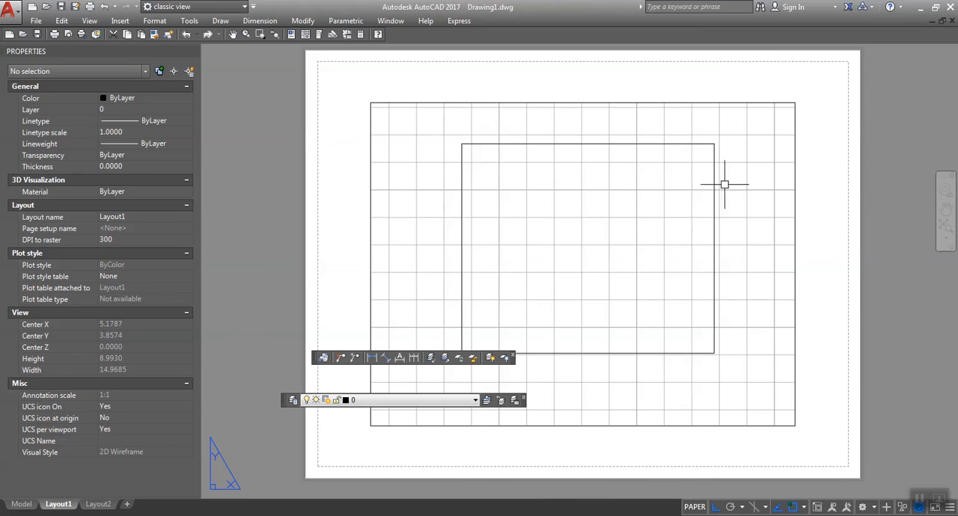
# Step: Activate the Layout1 viewport, shift its view of the rectangle slightly, and try zooming the view out and back in
pyautogui.doubleClick(759, 198)
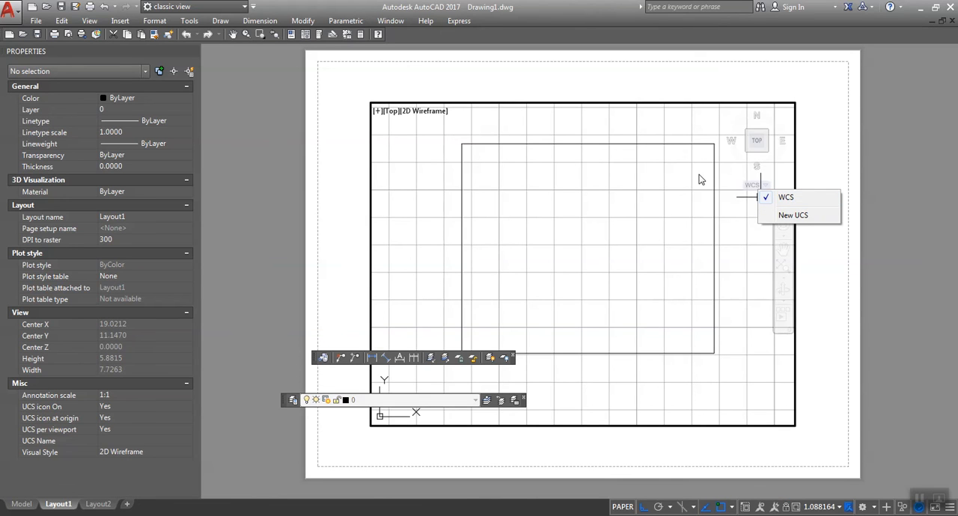
pyautogui.click(664, 179)
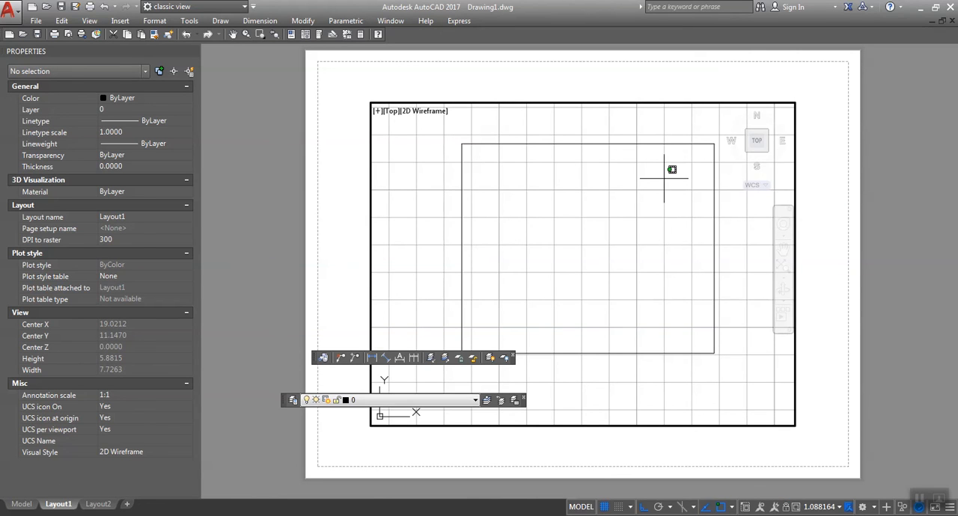
pyautogui.moveTo(664, 179); pyautogui.dragTo(635, 192, button='middle')
pyautogui.scroll(-3, 636, 193)
pyautogui.scroll(2, 634, 192)
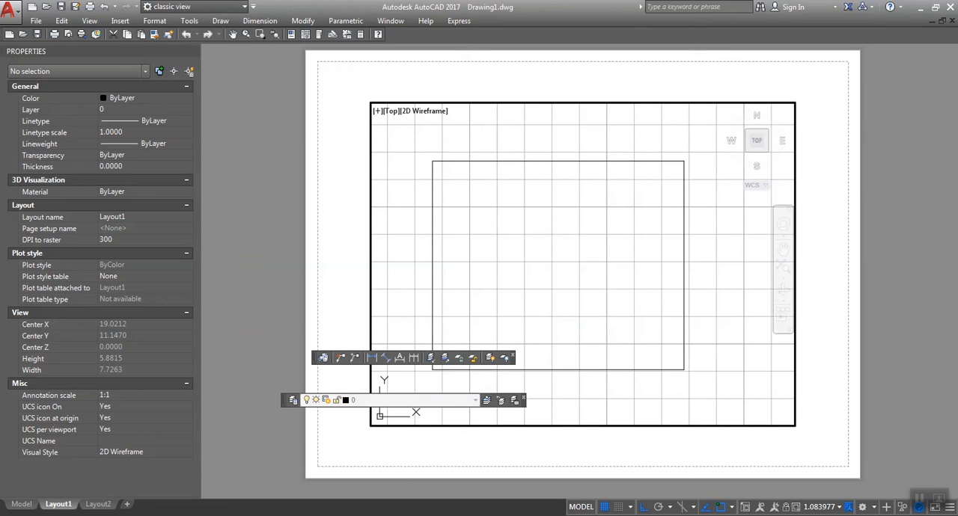
pyautogui.scroll(-2, 630, 273)
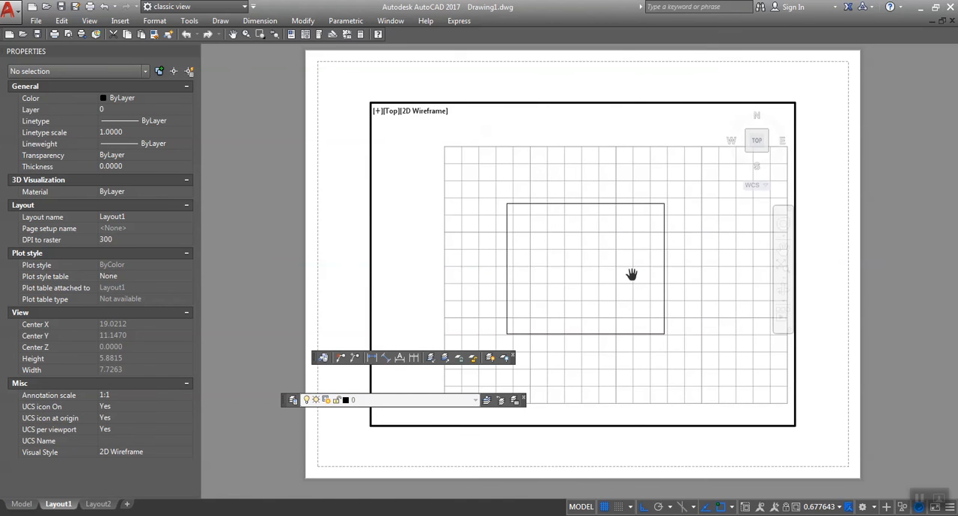
pyautogui.scroll(2, 631, 274)
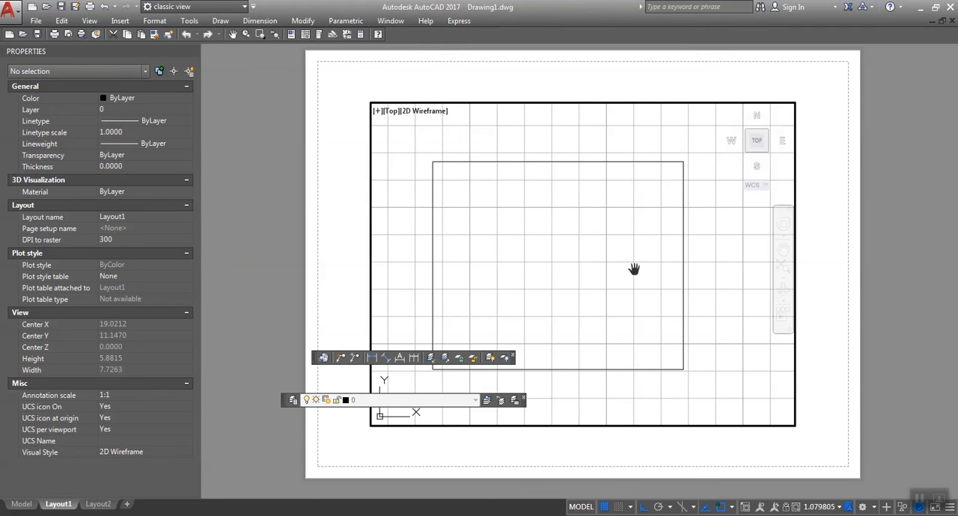
pyautogui.press('Escape')
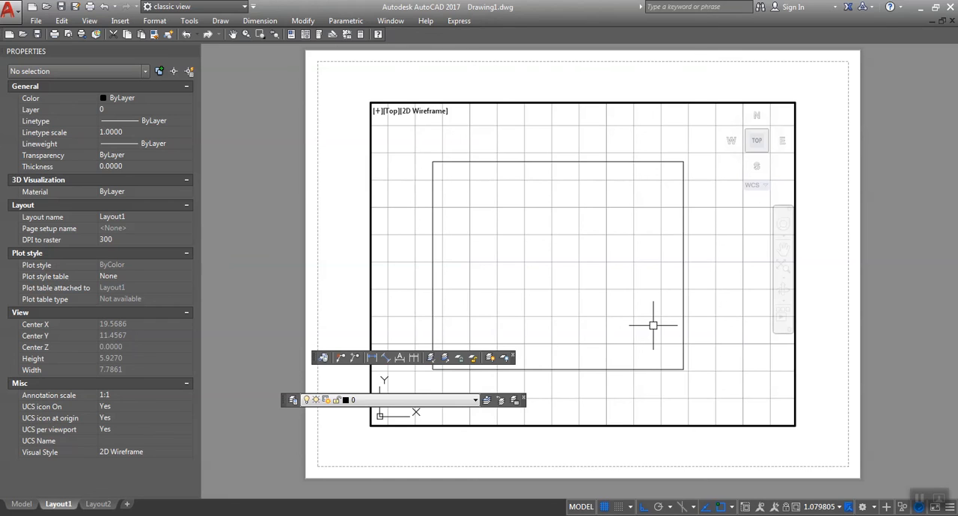
# Step: Leave the viewport for paper space and pan the Layout1 sheet a little to the right
pyautogui.doubleClick(661, 77)
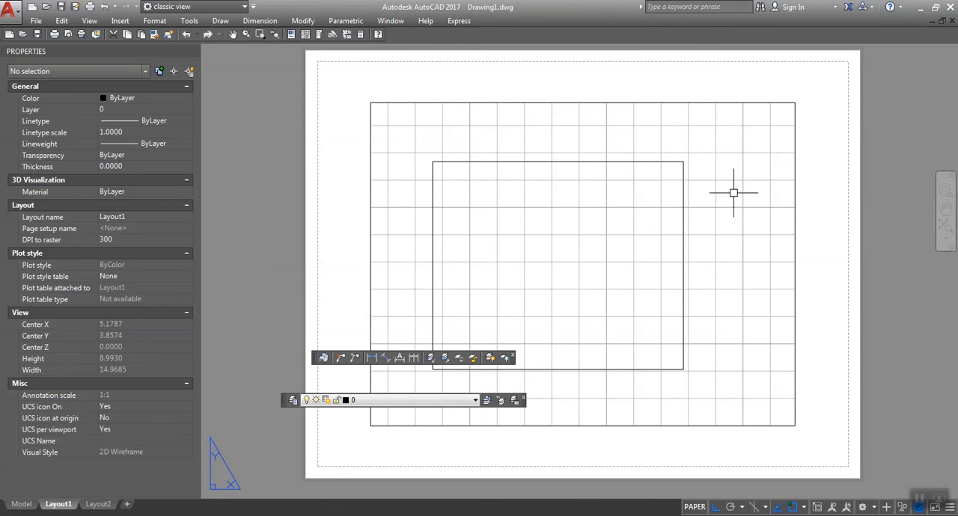
pyautogui.write('p')
pyautogui.press('Return')
pyautogui.moveTo(751, 258)
pyautogui.mouseDown()
pyautogui.moveTo(703, 271)
pyautogui.moveTo(711, 303)
pyautogui.moveTo(793, 312)
pyautogui.moveTo(793, 250)
pyautogui.moveTo(767, 243)
pyautogui.moveTo(765, 256)
pyautogui.mouseUp()
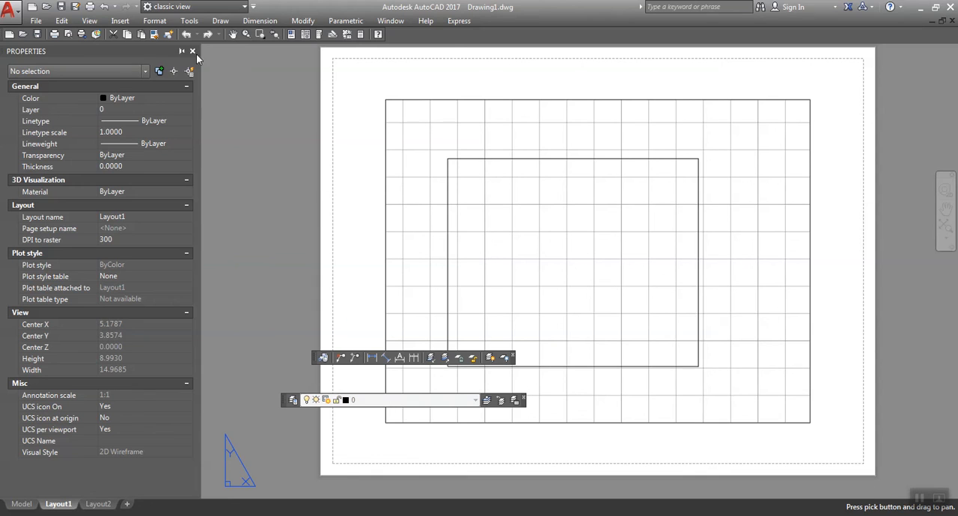
# Step: Display the command line window, enlarged to several lines of history, and dock the Layers toolbar directly above it
pyautogui.click(191, 22)
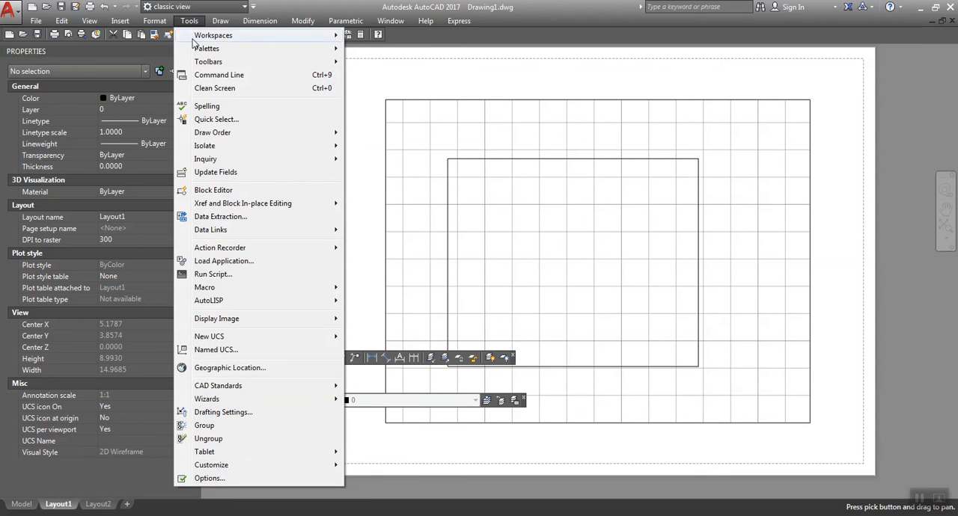
pyautogui.click(204, 77)
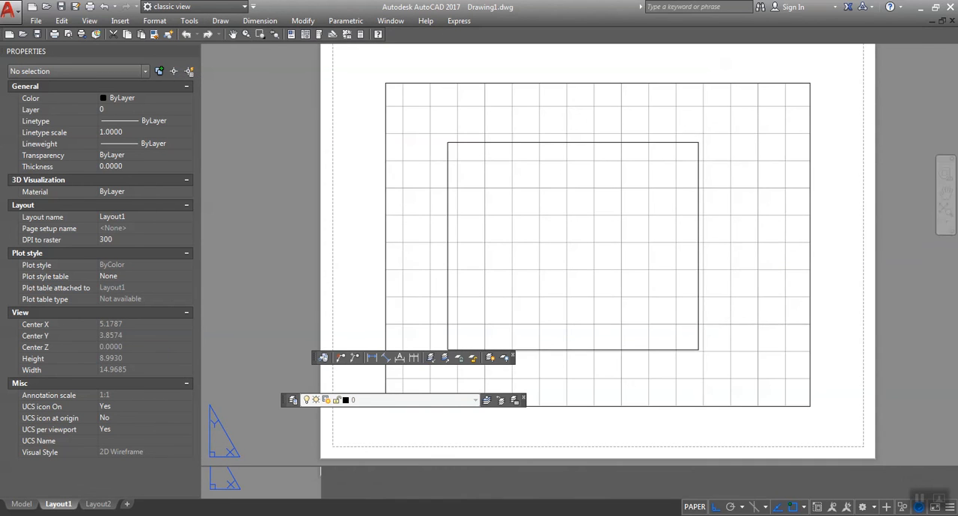
pyautogui.doubleClick(597, 458)
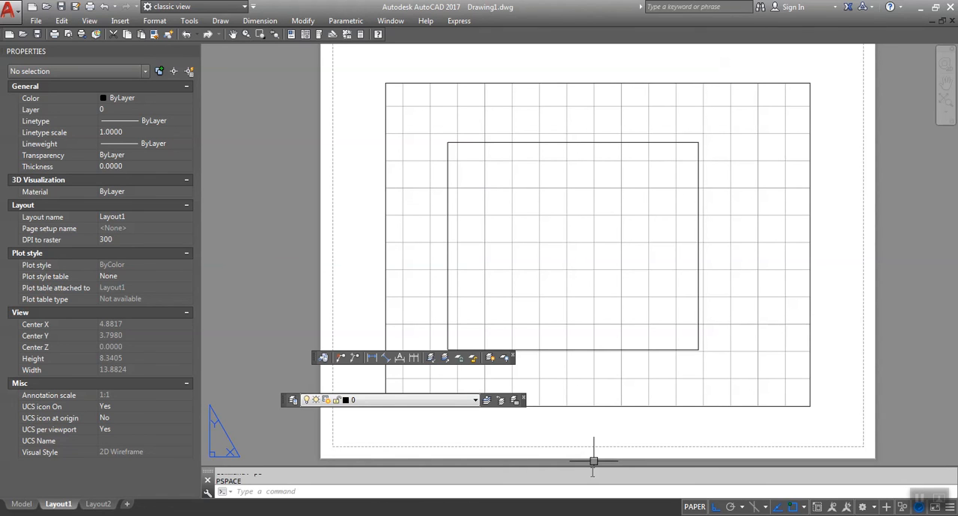
pyautogui.moveTo(591, 462); pyautogui.dragTo(591, 391)
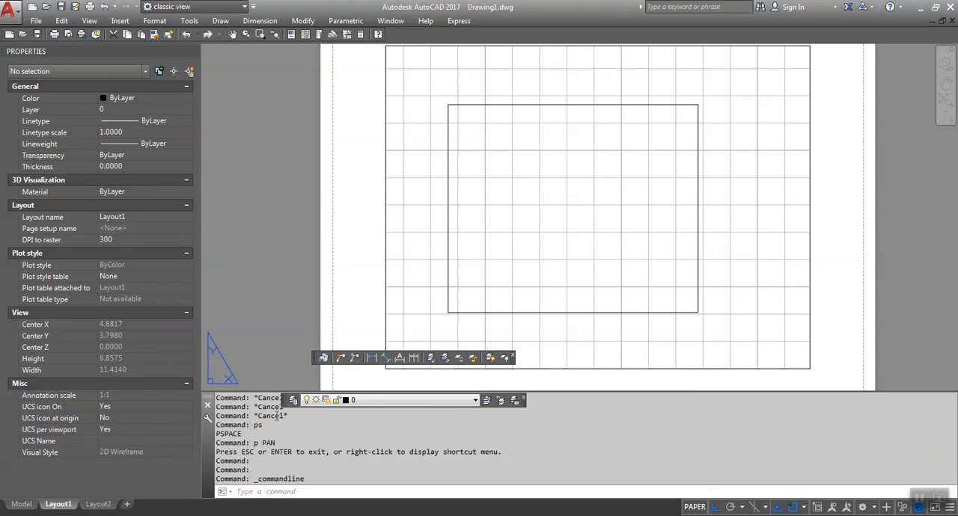
pyautogui.moveTo(283, 410); pyautogui.dragTo(288, 379)
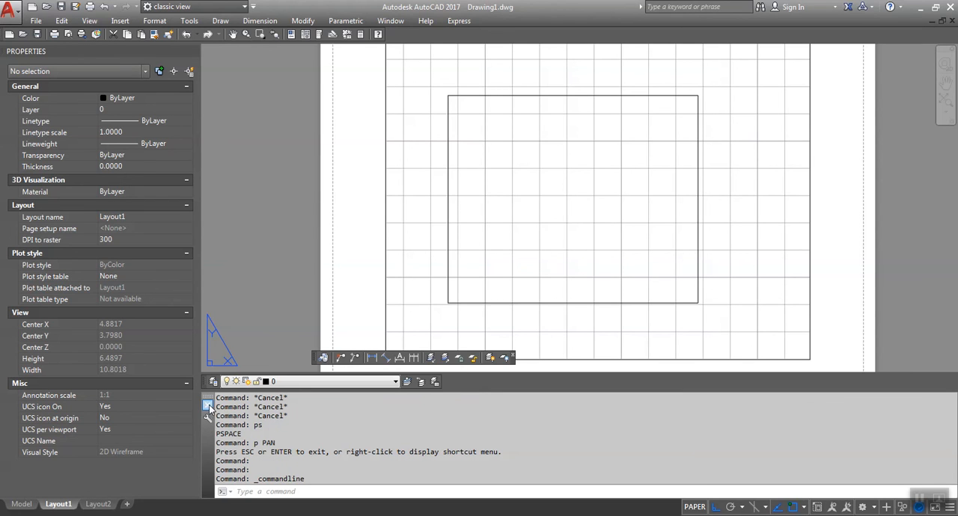
# Step: Close the Command Line window and display it again
pyautogui.click(208, 404)
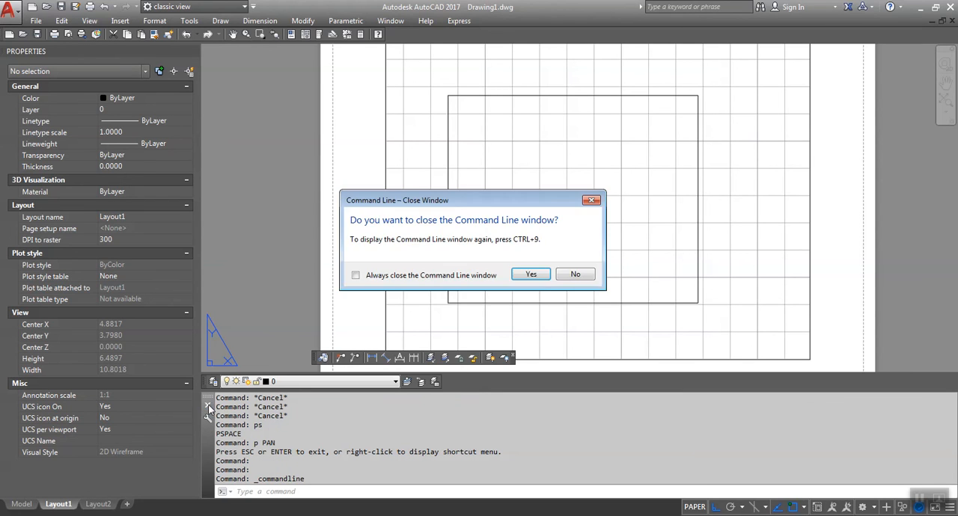
pyautogui.click(517, 276)
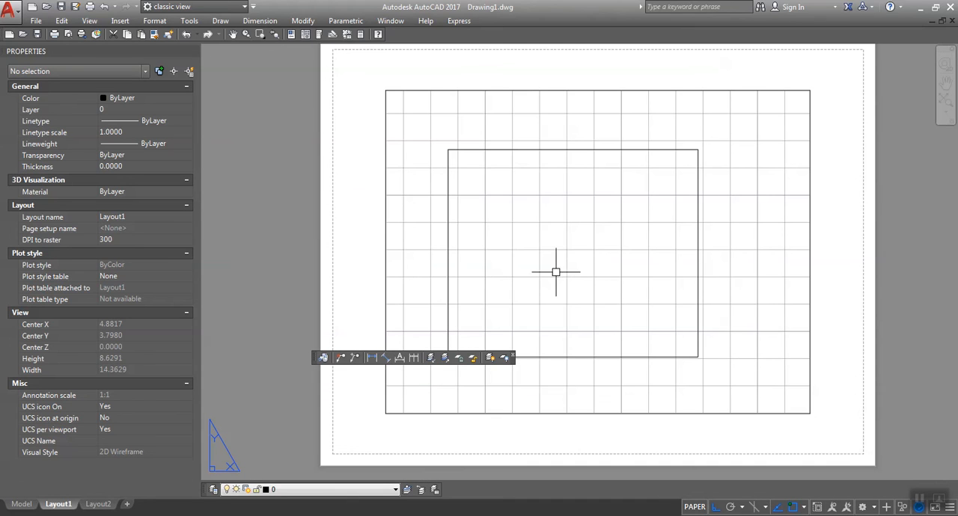
pyautogui.click(187, 23)
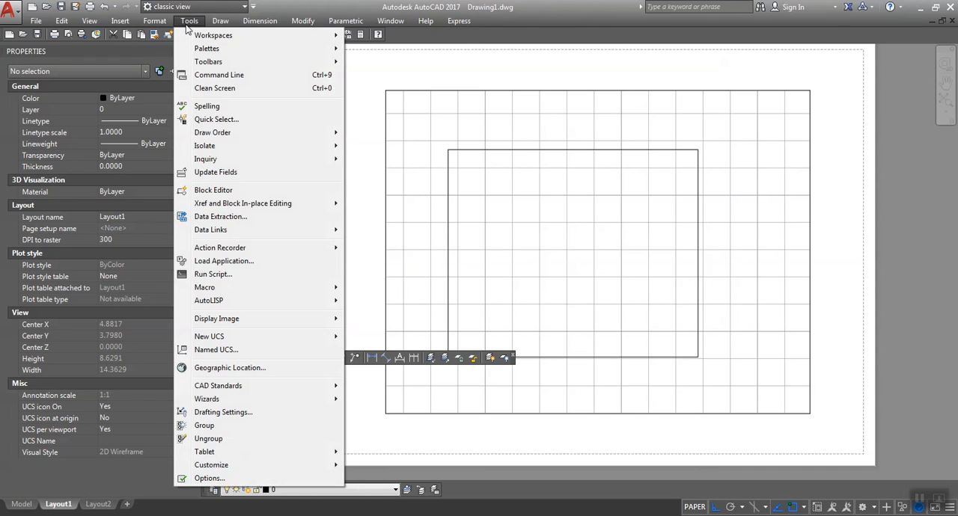
pyautogui.click(203, 77)
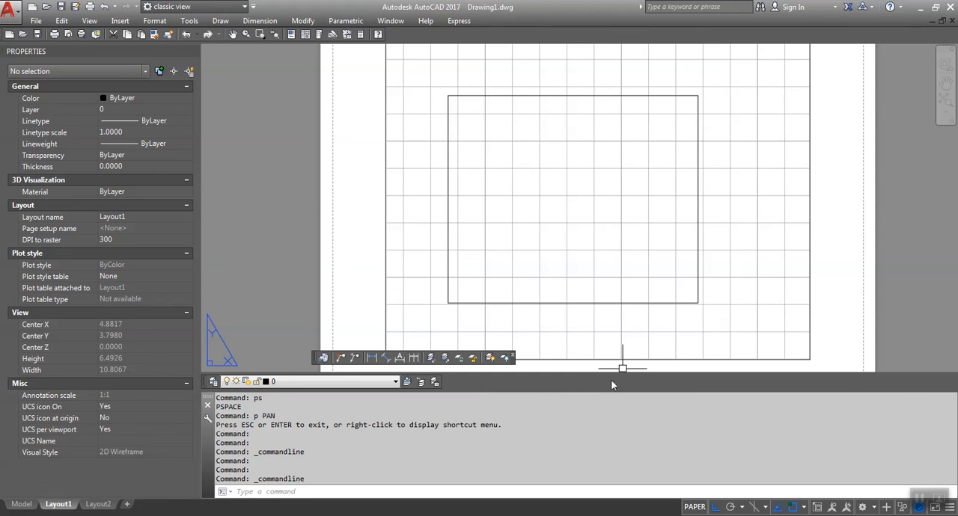
# Step: Float the Layers toolbar over the drawing and open the Layer Properties Manager with wider On, Freeze and Lock columns
pyautogui.moveTo(203, 385)
pyautogui.mouseDown()
pyautogui.moveTo(269, 374)
pyautogui.moveTo(311, 332)
pyautogui.moveTo(434, 333)
pyautogui.mouseUp()
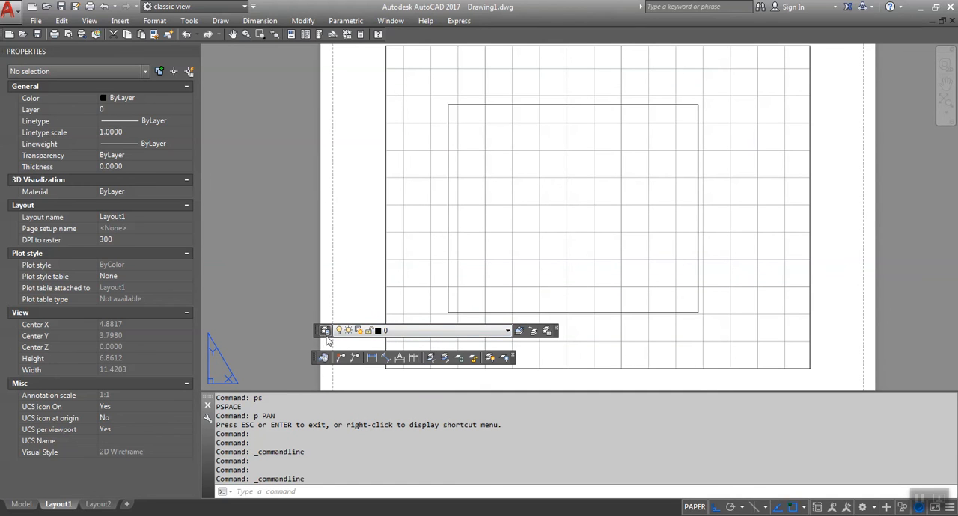
pyautogui.click(325, 331)
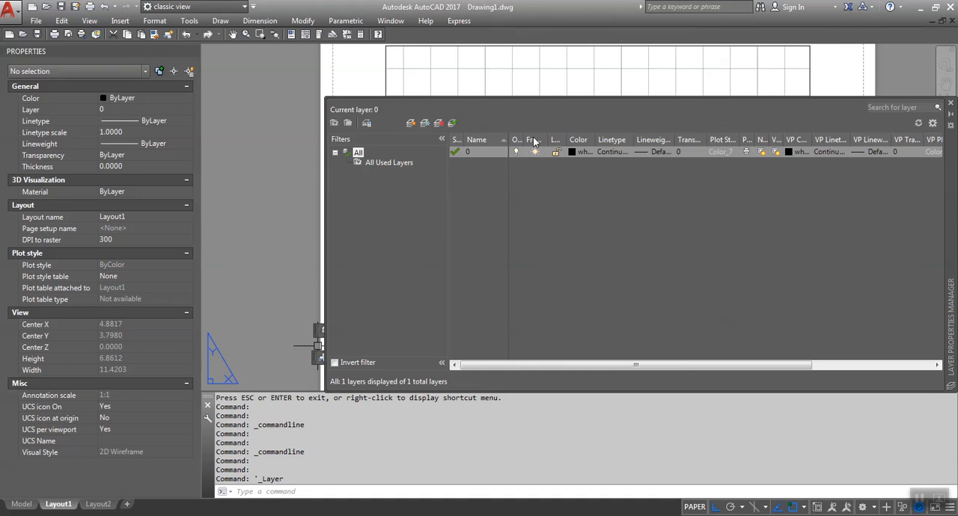
pyautogui.moveTo(526, 139); pyautogui.dragTo(678, 135)
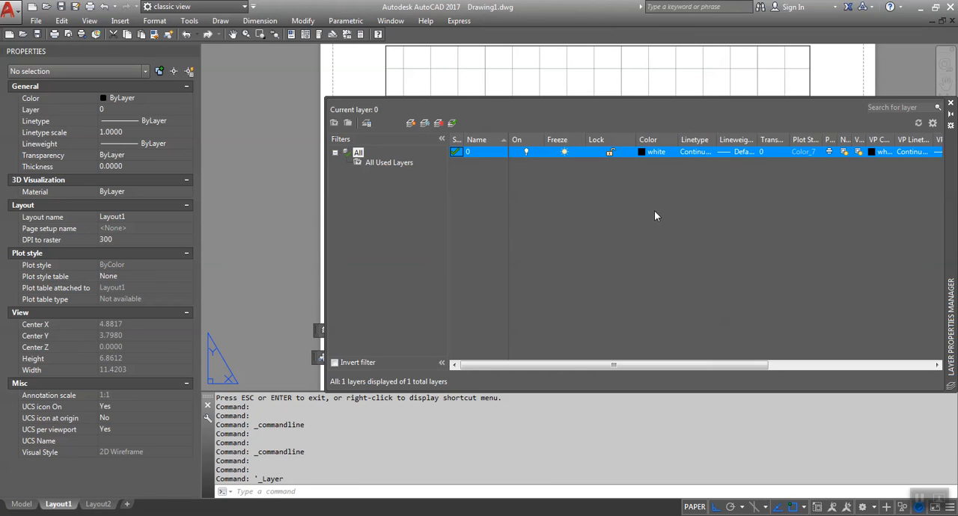
# Step: Create a new layer named Floorplan
pyautogui.click(410, 123)
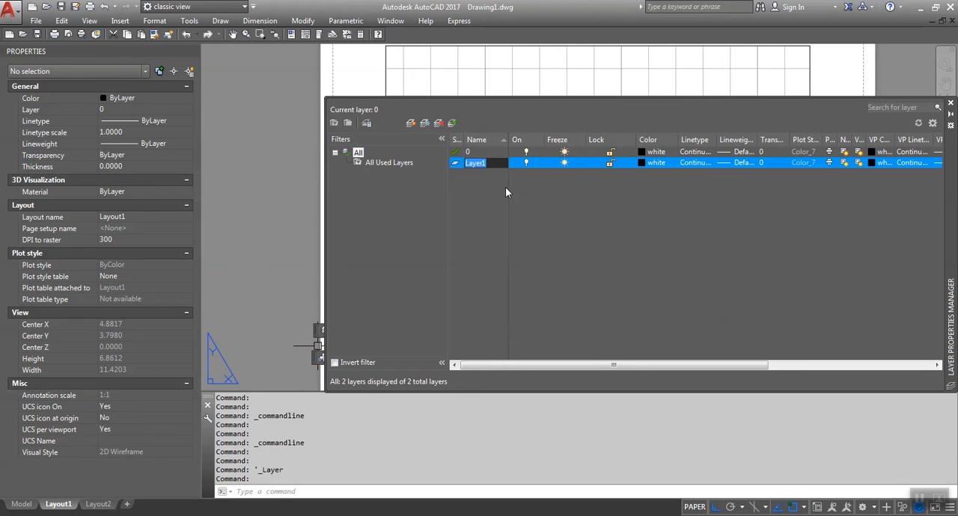
pyautogui.write('Floorplan')
pyautogui.press('Return')
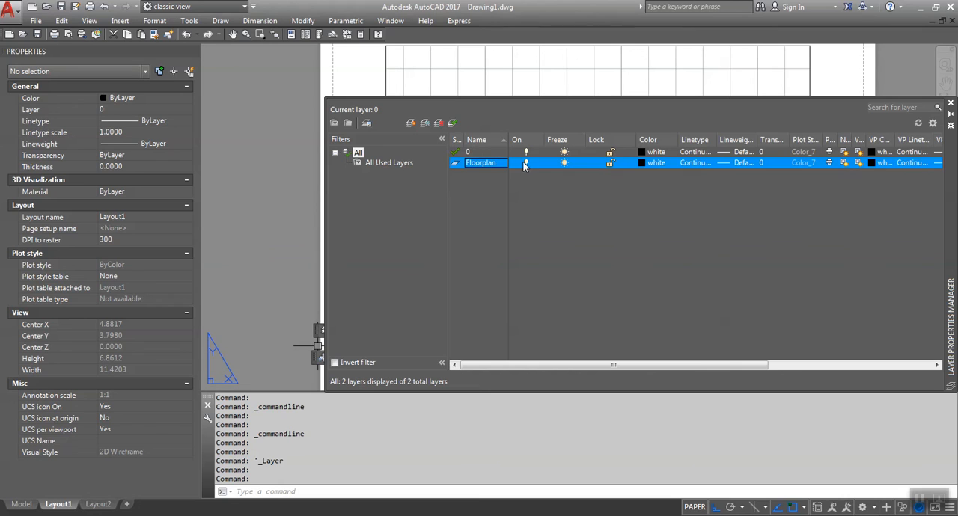
# Step: Switch to model space and draw a small rectangle on layer 0, beside the Layer Properties Manager
pyautogui.click(21, 505)
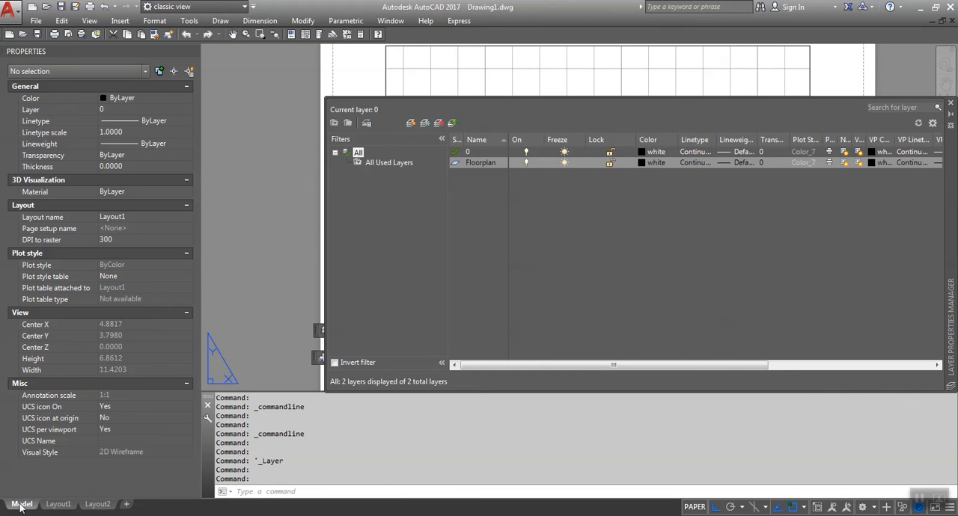
pyautogui.write('rec')
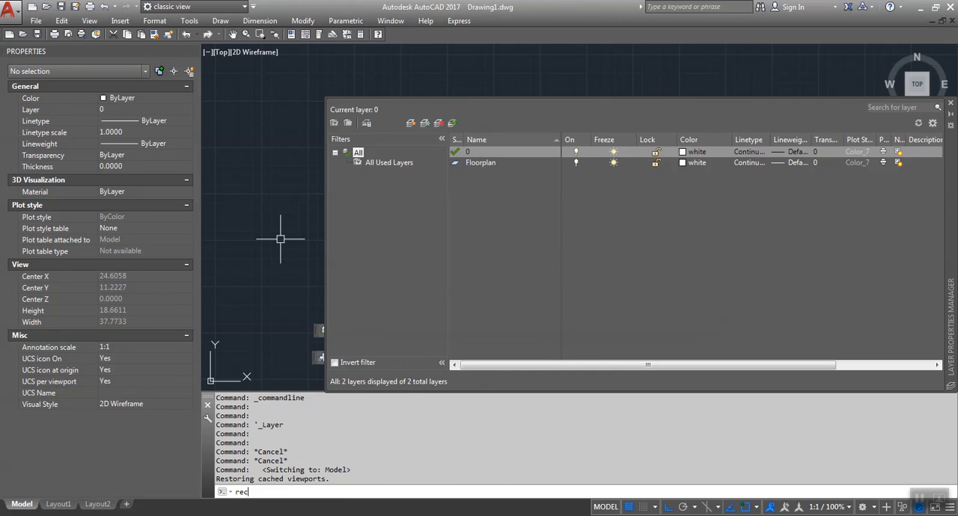
pyautogui.press('Return')
pyautogui.click(222, 270)
pyautogui.click(277, 225)
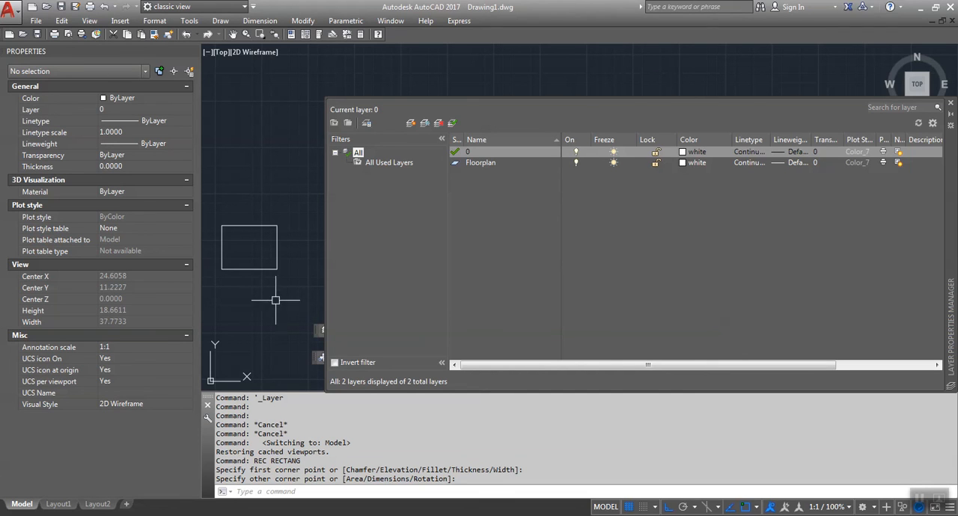
# Step: Select the small rectangle to check which layer it is on, and clear the selection
pyautogui.click(276, 270)
pyautogui.click(275, 270)
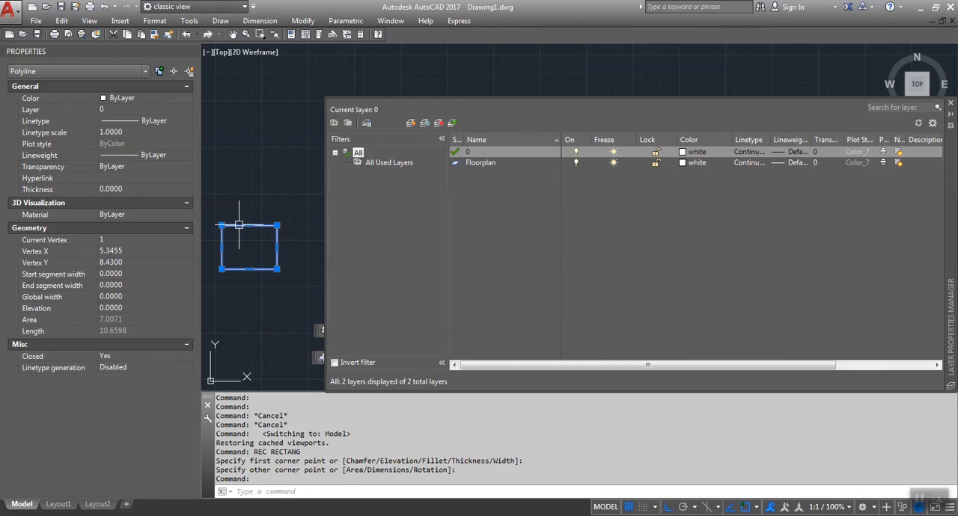
pyautogui.press('Escape')
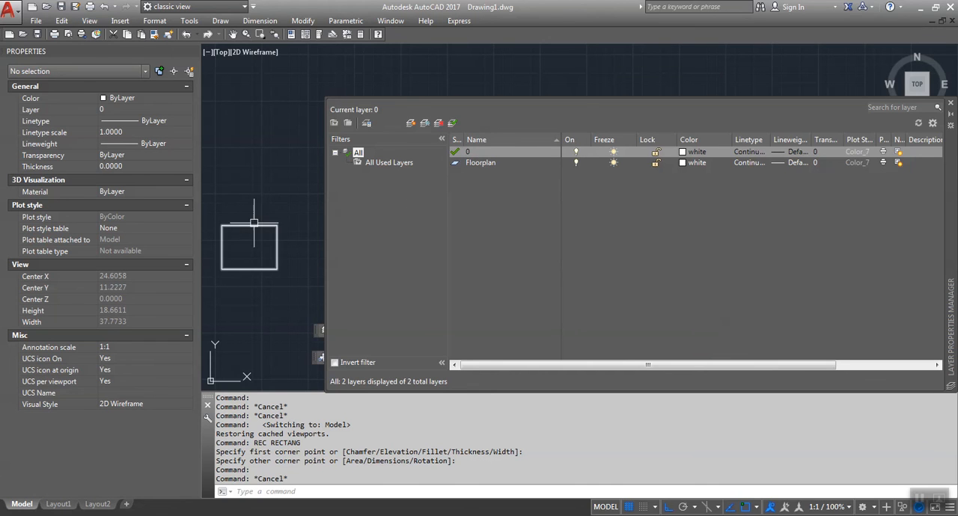
# Step: Make Floorplan the current layer and set its color to blue
pyautogui.doubleClick(465, 140)
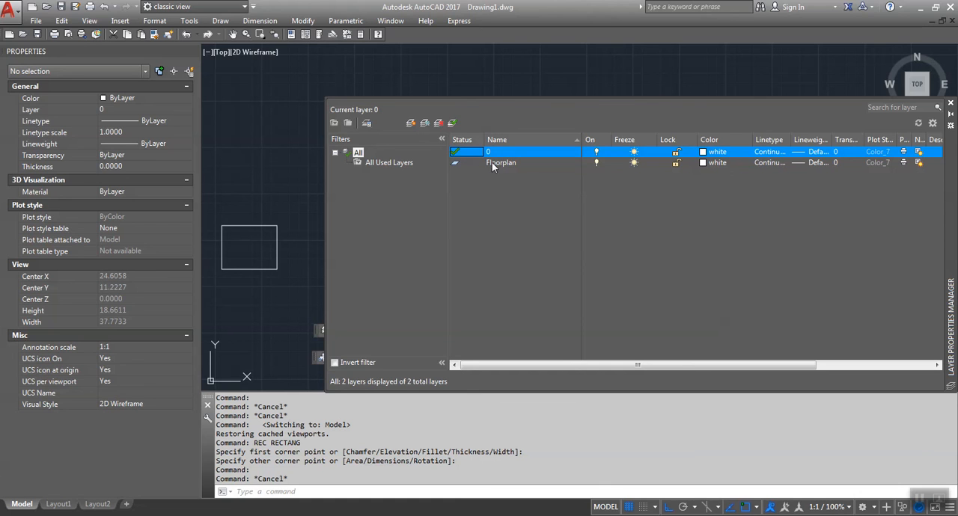
pyautogui.doubleClick(461, 162)
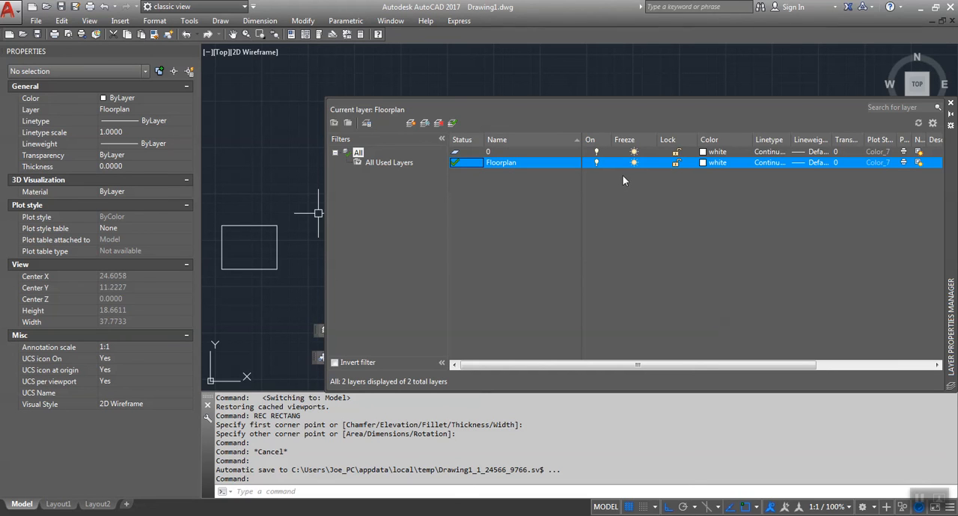
pyautogui.click(715, 163)
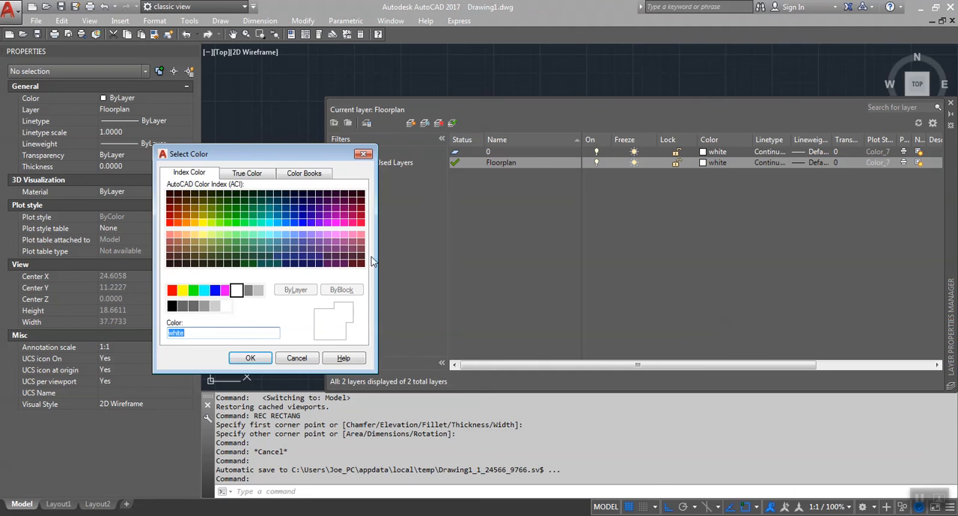
pyautogui.click(215, 289)
pyautogui.click(249, 359)
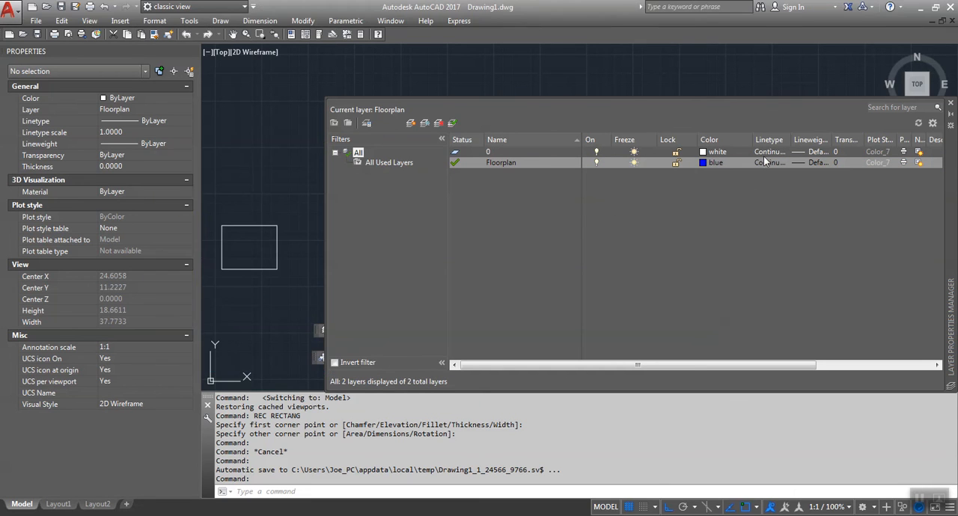
# Step: Open the list of loadable linetypes from the Floorplan layer's linetype setting
pyautogui.click(763, 163)
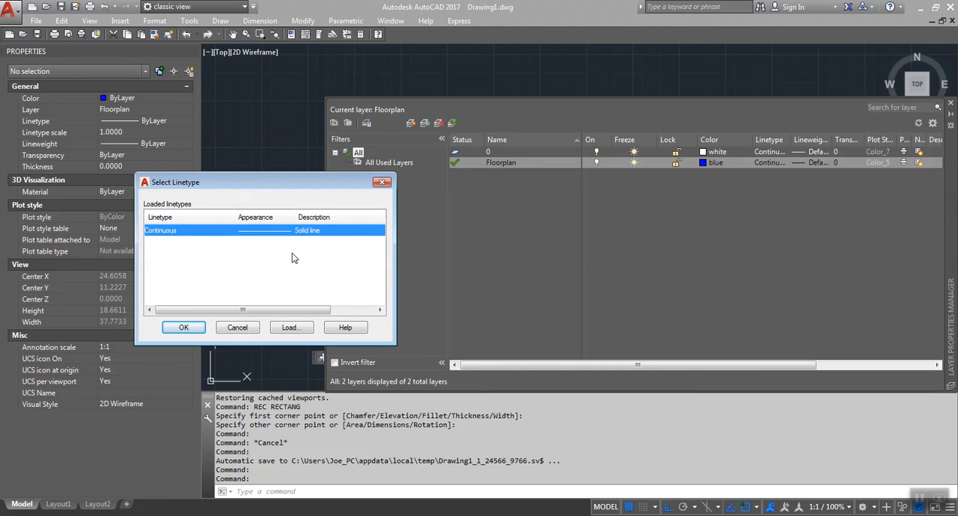
pyautogui.click(291, 328)
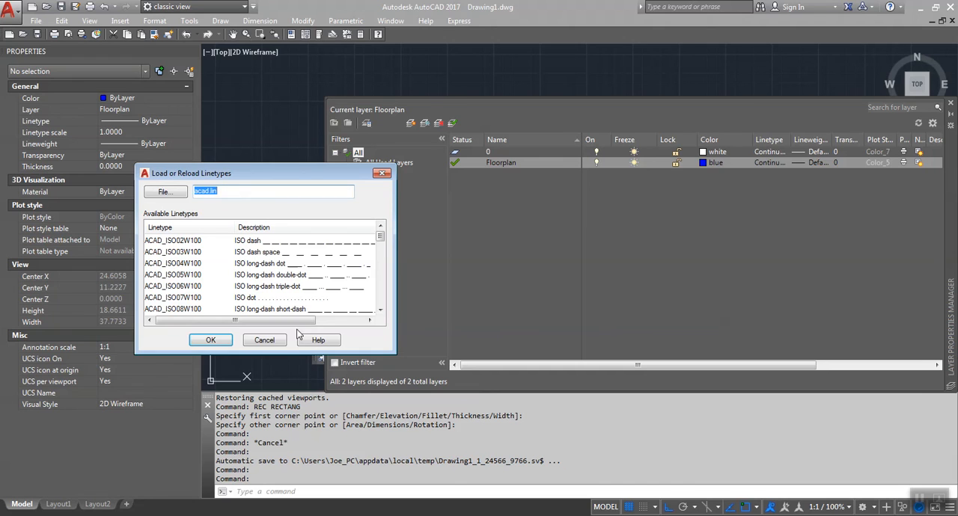
pyautogui.click(255, 340)
pyautogui.click(289, 329)
# Step: Try to find the linetype by entering hidden as the linetype file name, and clear the entry
pyautogui.write('n')
pyautogui.press('Return')
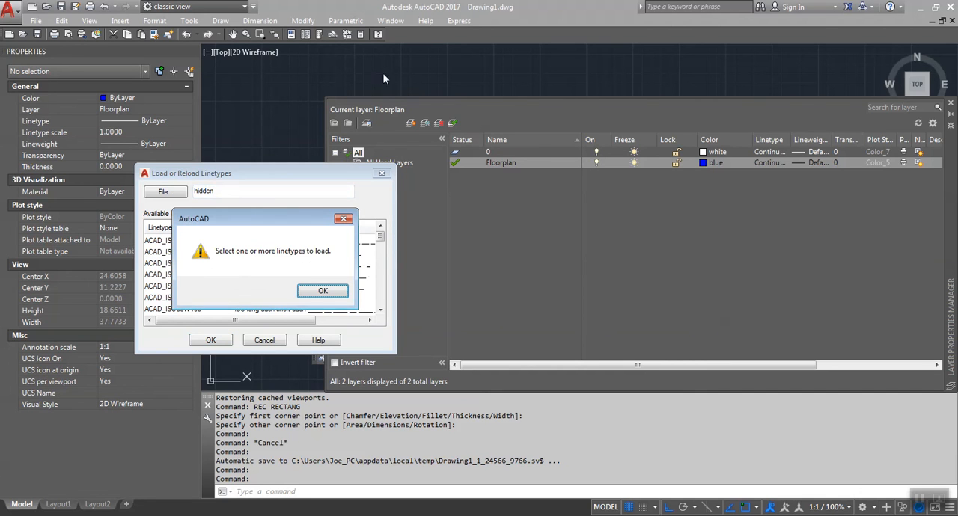
pyautogui.click(304, 290)
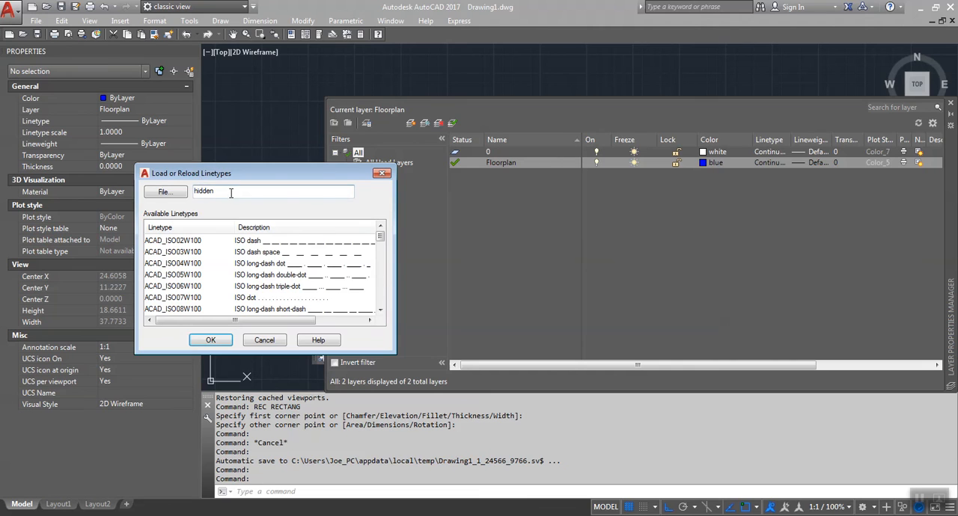
pyautogui.press('BackSpace')
pyautogui.press('BackSpace')
pyautogui.press('Return')
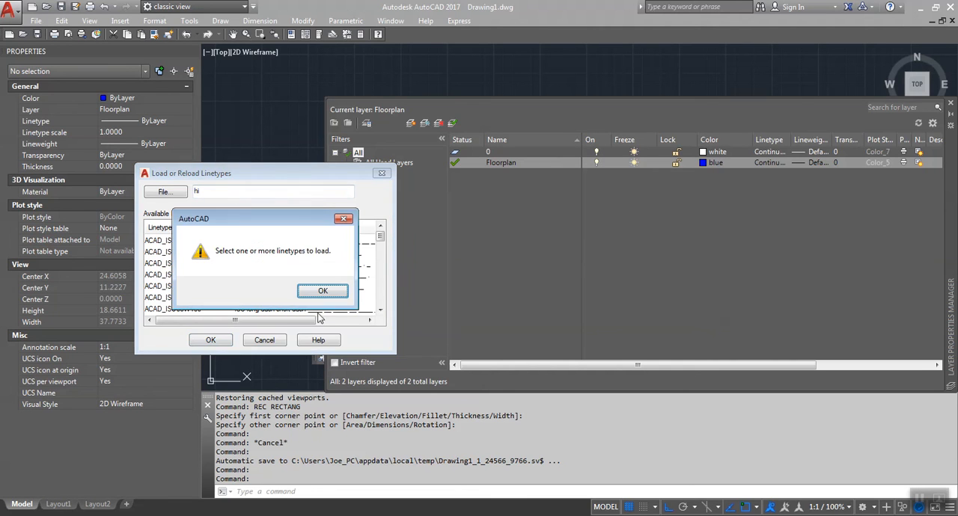
pyautogui.click(303, 290)
pyautogui.press('BackSpace')
pyautogui.press('BackSpace')
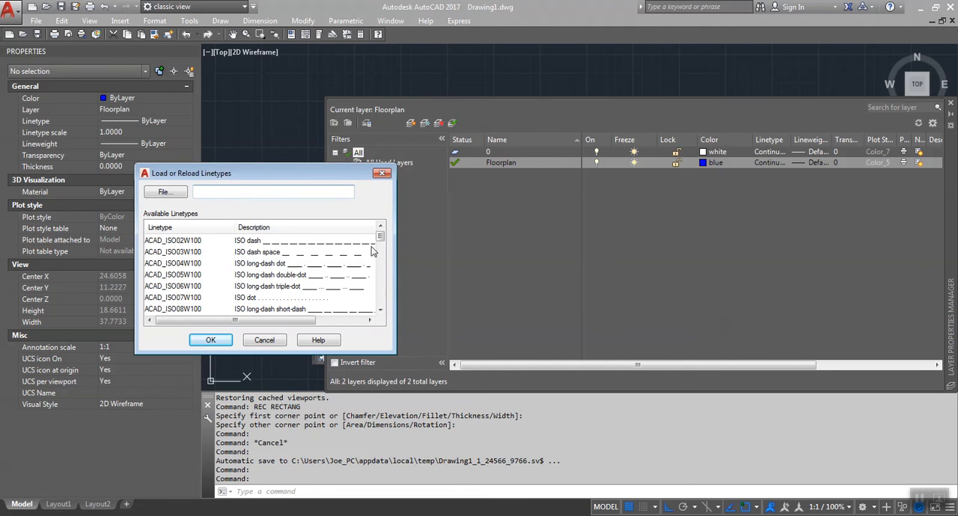
# Step: Load the HIDDEN linetype into the drawing and close the linetype selection
pyautogui.moveTo(377, 236); pyautogui.dragTo(377, 293)
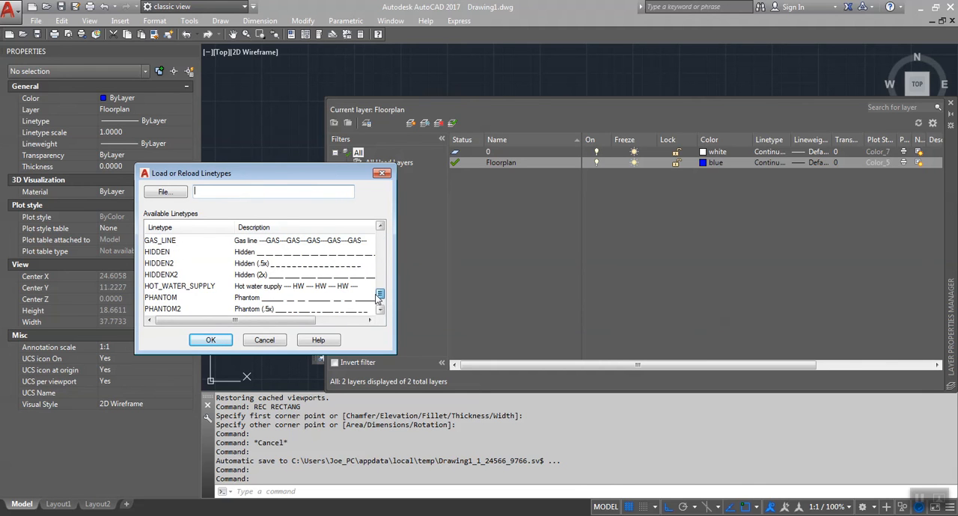
pyautogui.click(244, 254)
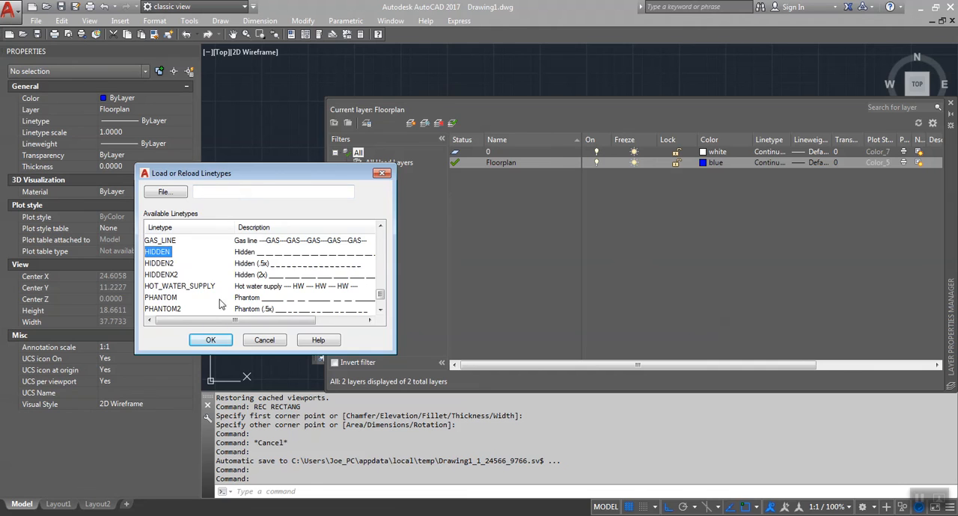
pyautogui.click(211, 341)
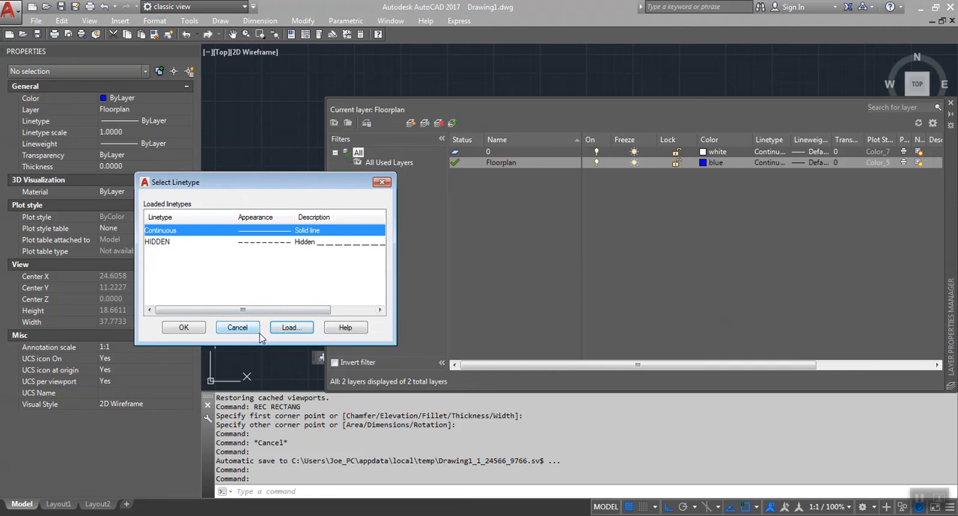
pyautogui.click(179, 330)
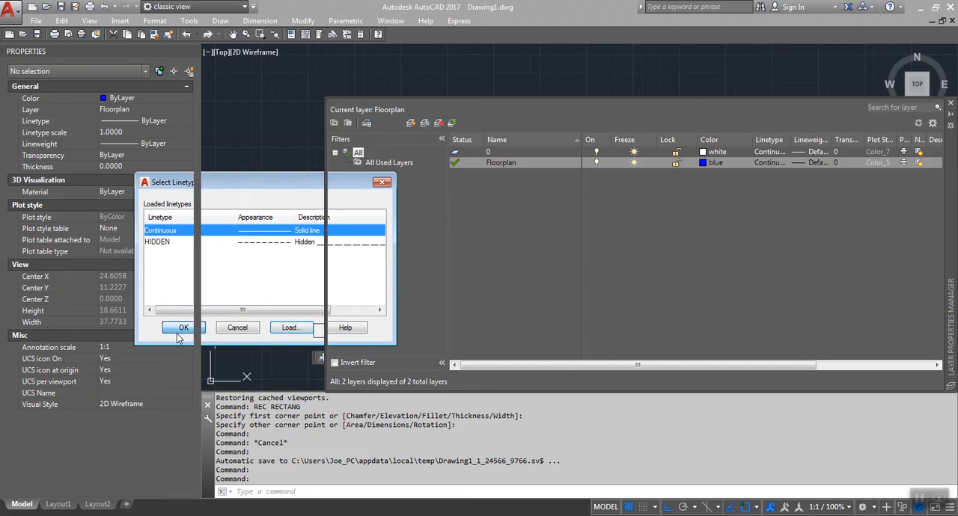
# Step: Assign the HIDDEN linetype to the Floorplan layer
pyautogui.click(770, 163)
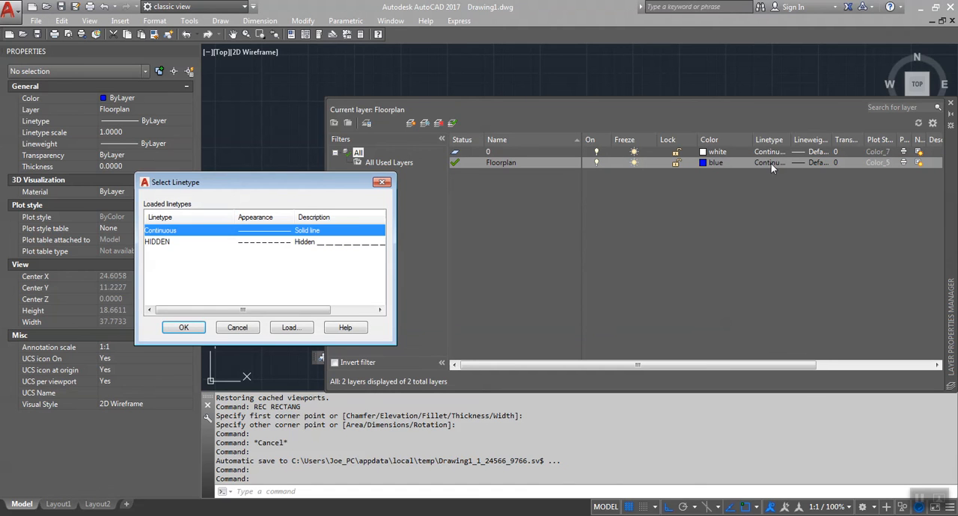
pyautogui.click(158, 242)
pyautogui.click(181, 328)
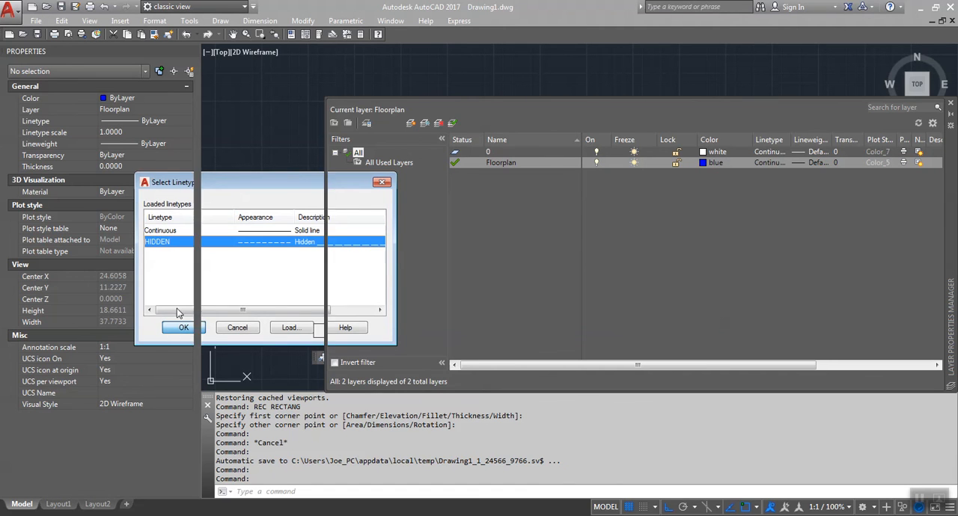
# Step: Look at the lineweights available for the Floorplan layer and keep Default
pyautogui.click(804, 162)
pyautogui.moveTo(329, 219)
pyautogui.mouseDown()
pyautogui.moveTo(337, 284)
pyautogui.moveTo(334, 217)
pyautogui.mouseUp()
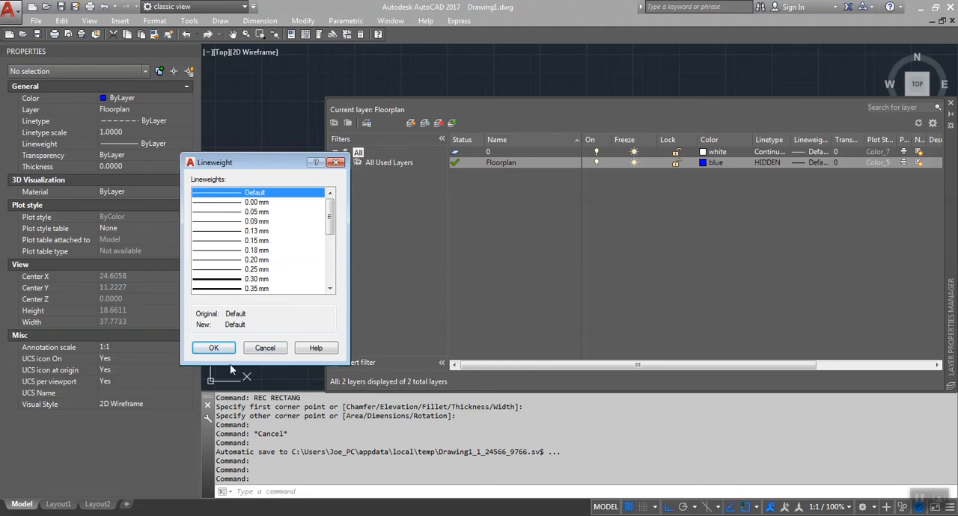
pyautogui.click(213, 348)
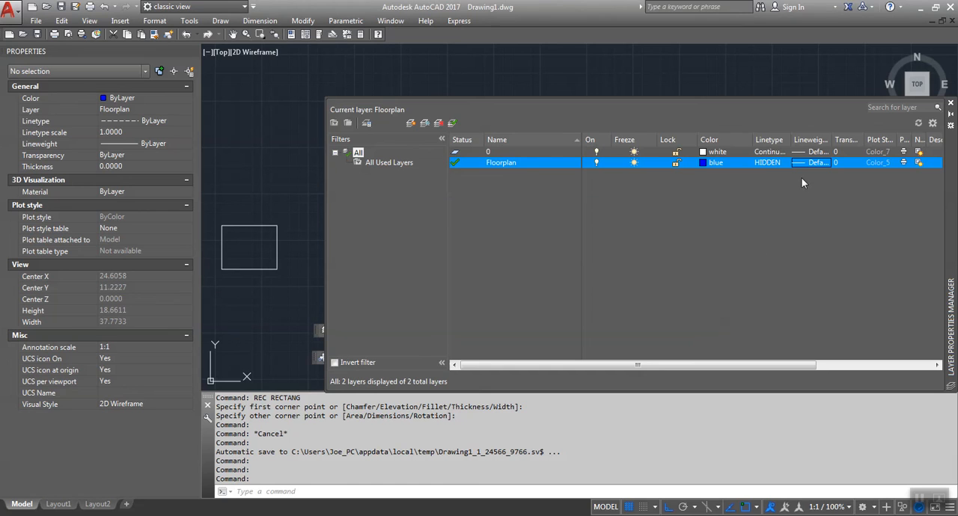
# Step: Move the small rectangle from layer 0 to the Floorplan layer and clear the selection
pyautogui.click(249, 225)
pyautogui.moveTo(249, 225)
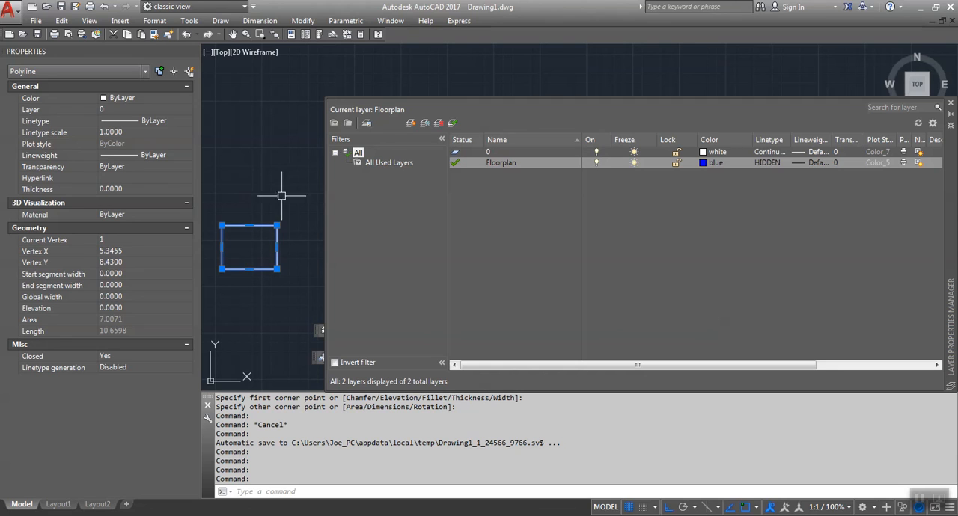
pyautogui.click(143, 110)
pyautogui.click(144, 109)
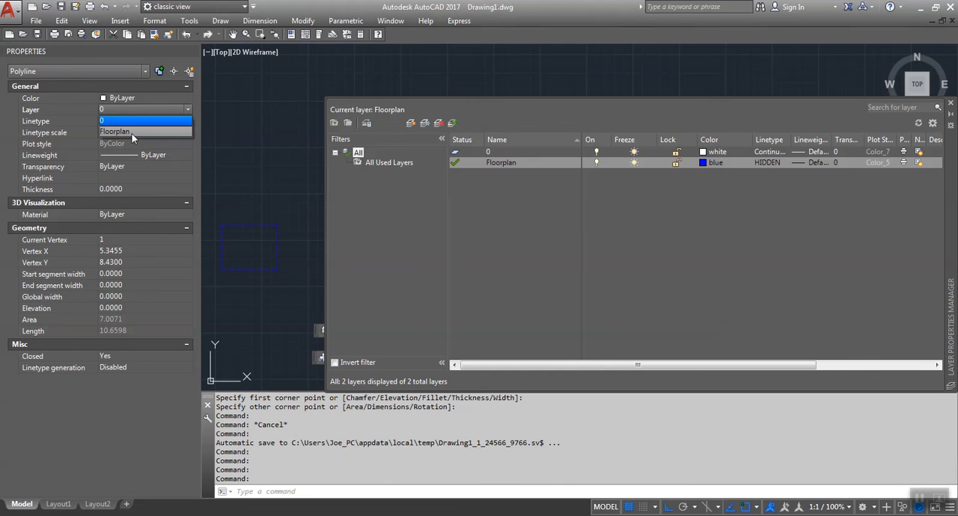
pyautogui.click(132, 133)
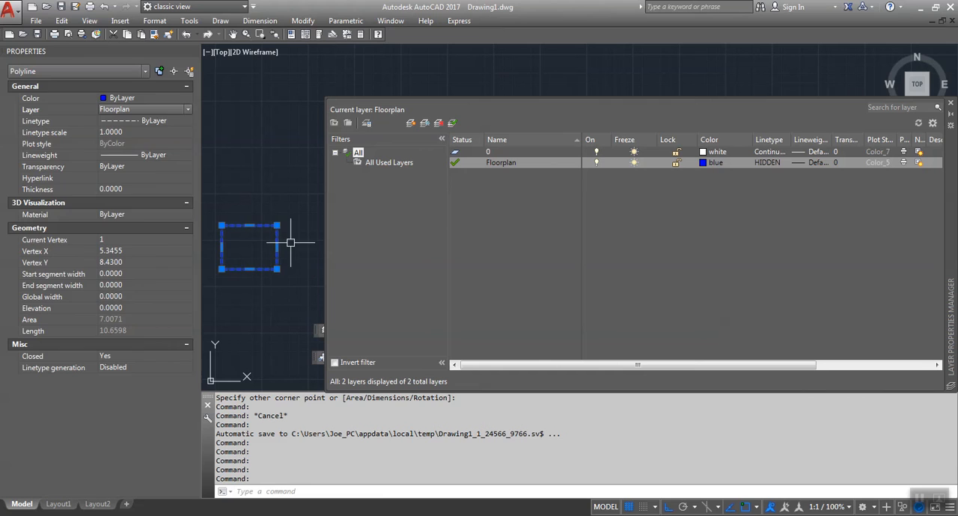
pyautogui.press('Escape')
pyautogui.press('Escape')
# Step: Override the small rectangle's color with Green in its properties and clear the selection
pyautogui.click(260, 225)
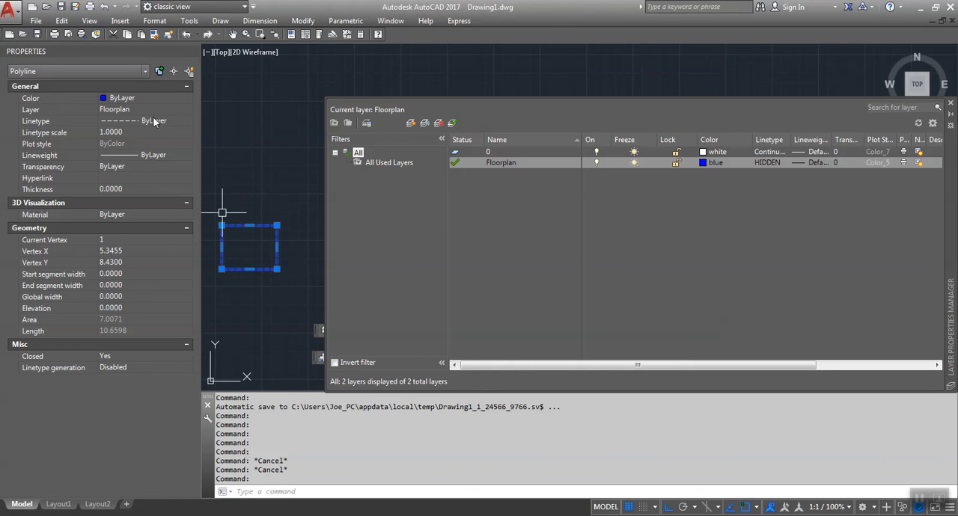
pyautogui.click(140, 92)
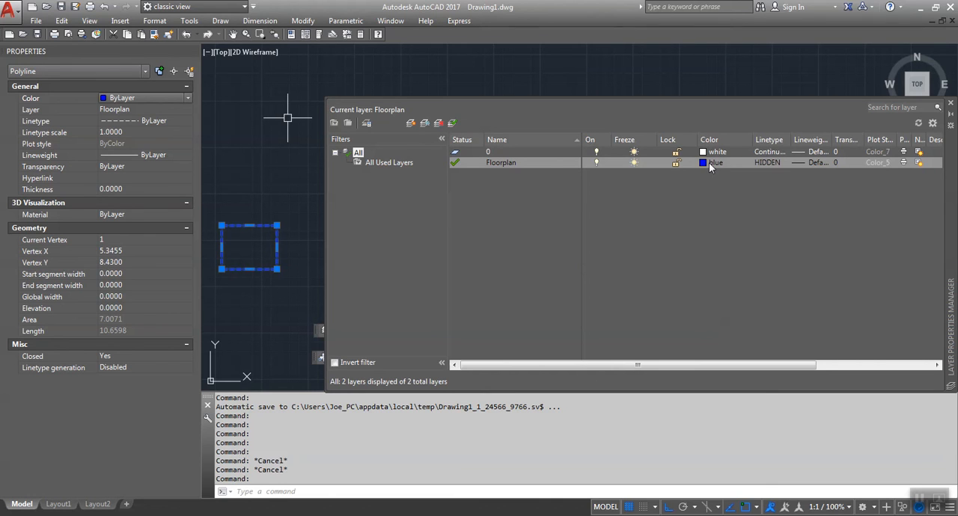
pyautogui.click(158, 97)
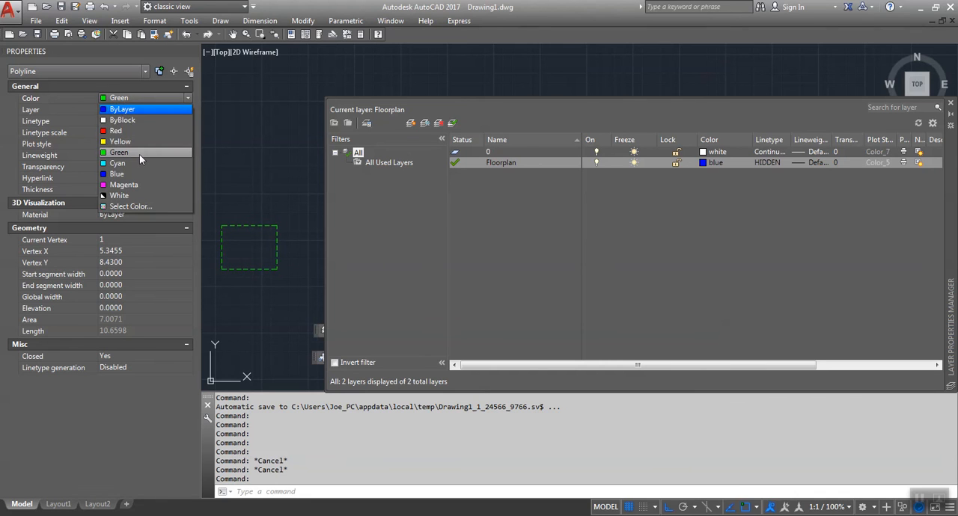
pyautogui.click(139, 153)
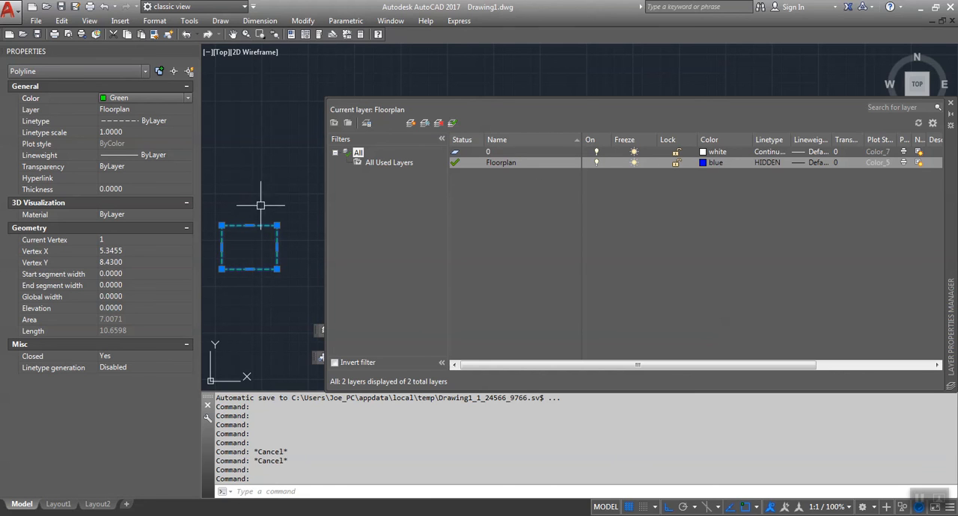
pyautogui.press('Escape')
pyautogui.press('Escape')
# Step: Draw a short vertical line above the small rectangle on the Floorplan layer, and erase the line
pyautogui.write('l')
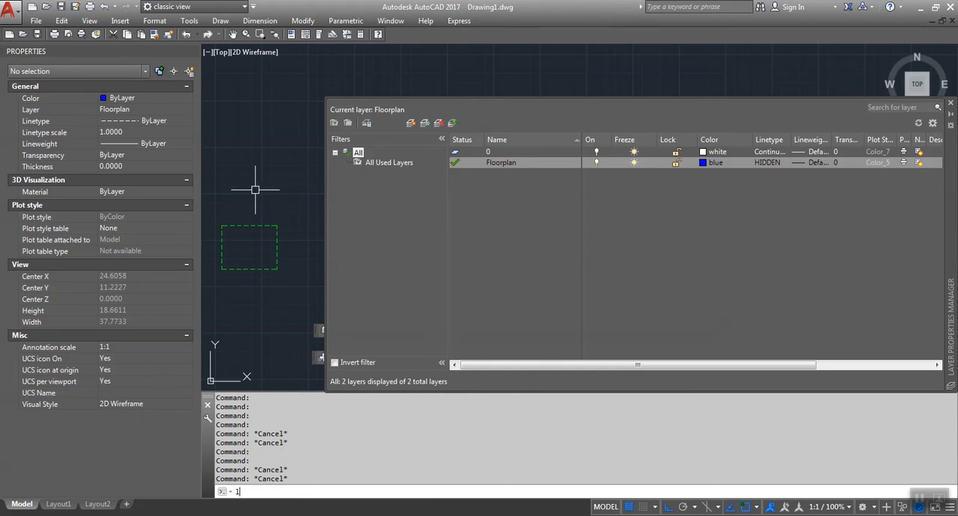
pyautogui.press('Return')
pyautogui.click(249, 159)
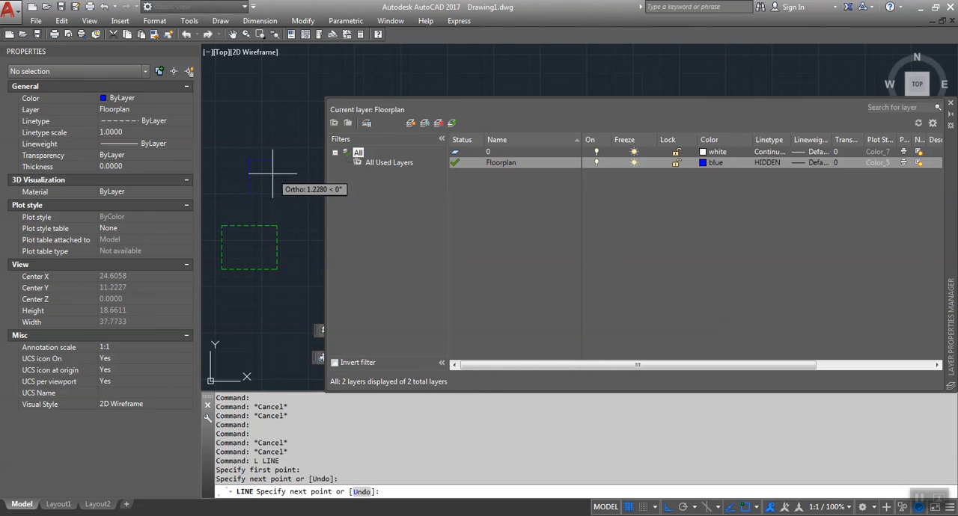
pyautogui.press('Escape')
pyautogui.write('e')
pyautogui.press('Return')
pyautogui.click(265, 163)
pyautogui.click(218, 210)
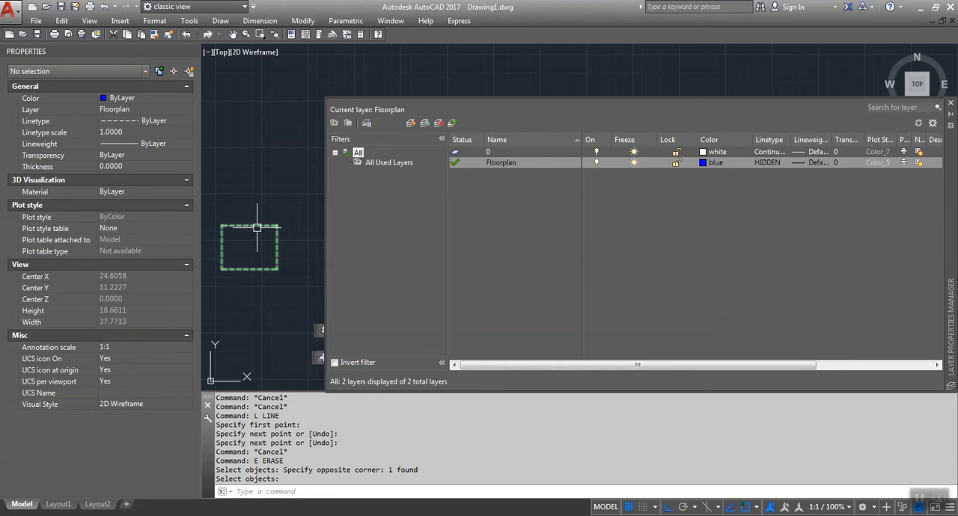
# Step: Undo the erase, the short line and the rectangle's green color override
pyautogui.hotkey('ctrl', 'z')
pyautogui.hotkey('ctrl', 'z')
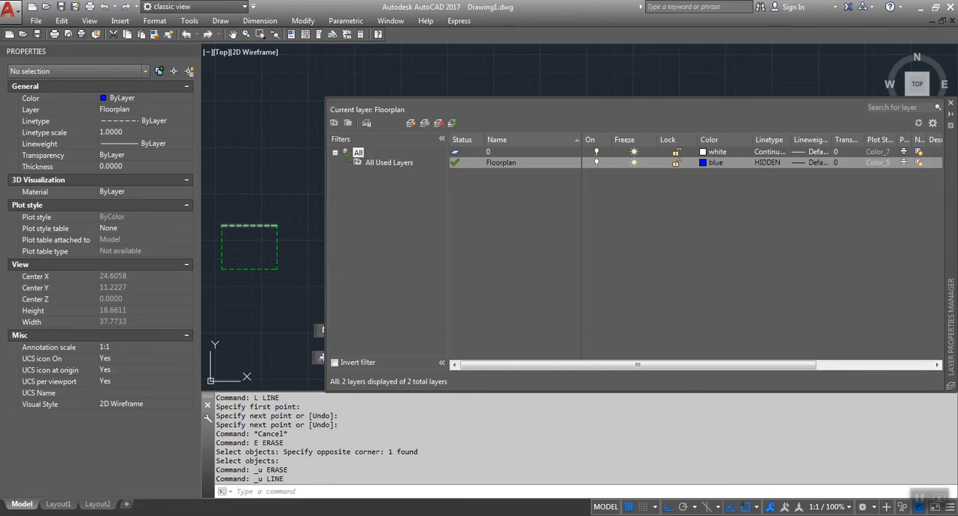
pyautogui.hotkey('ctrl', 'z')
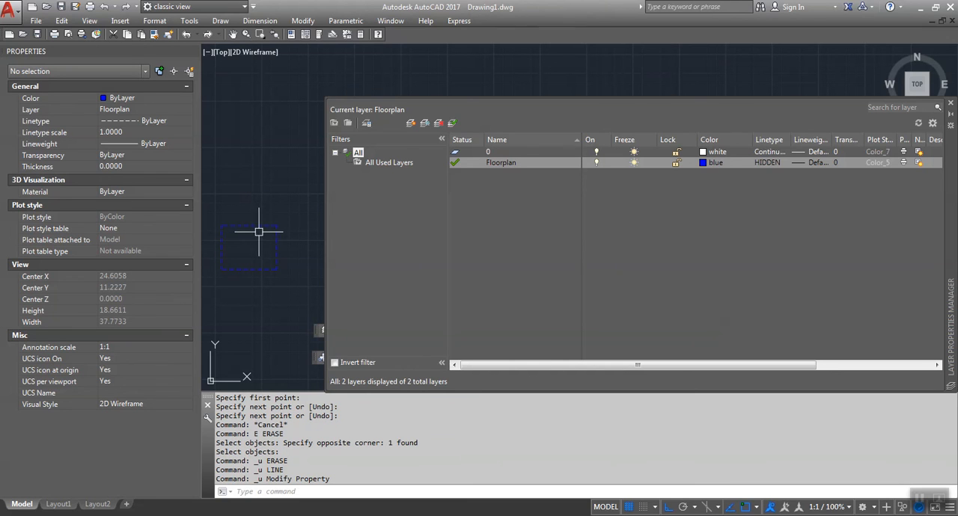
# Step: Delete the small dashed rectangle and draw a new small rectangle near the same spot on the Floorplan layer
pyautogui.click(264, 225)
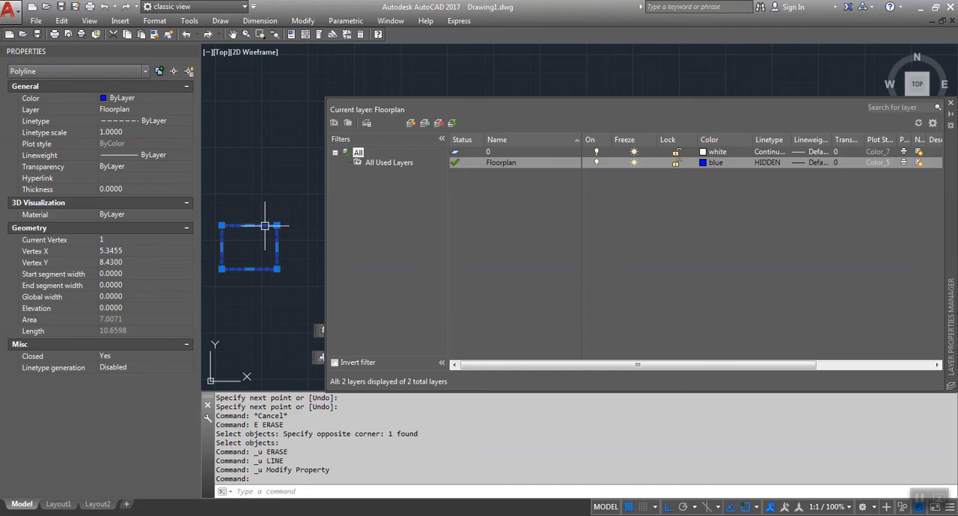
pyautogui.press('Delete')
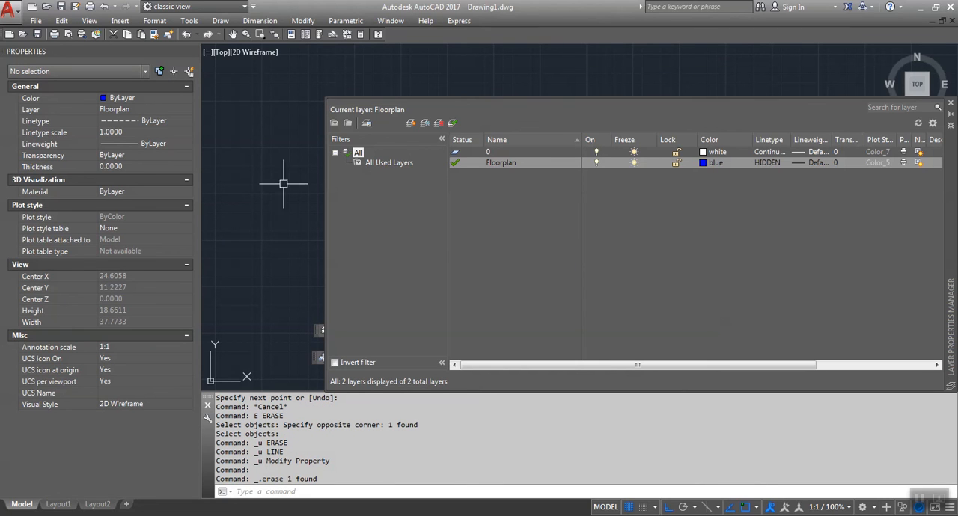
pyautogui.write('re')
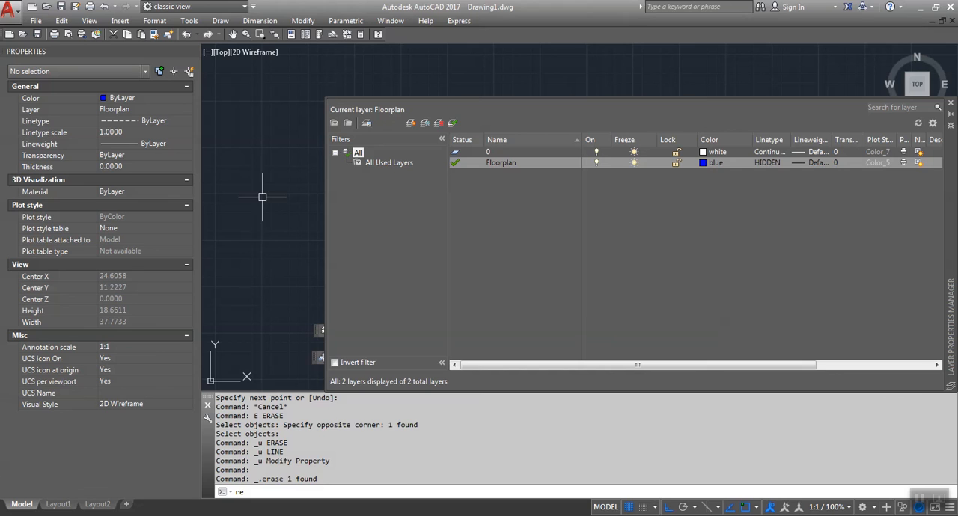
pyautogui.write('c')
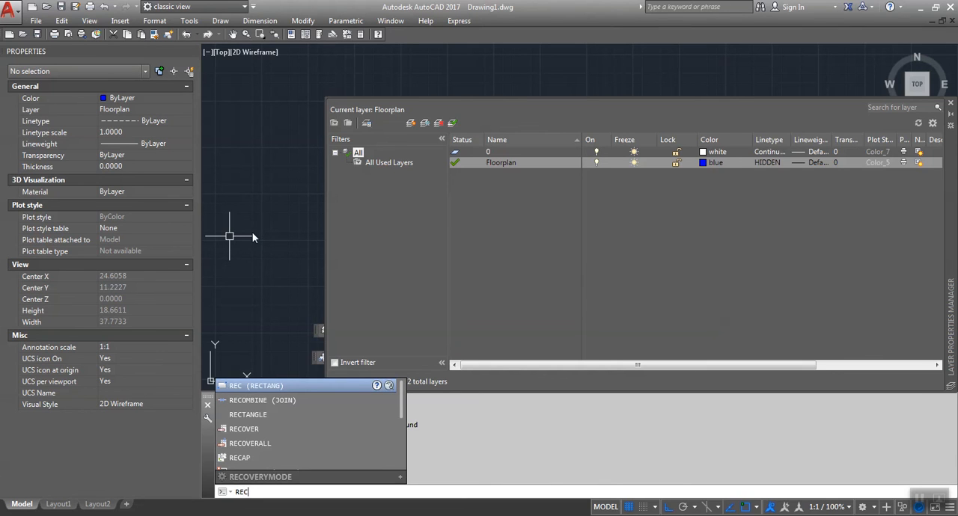
pyautogui.press('Return')
pyautogui.click(244, 233)
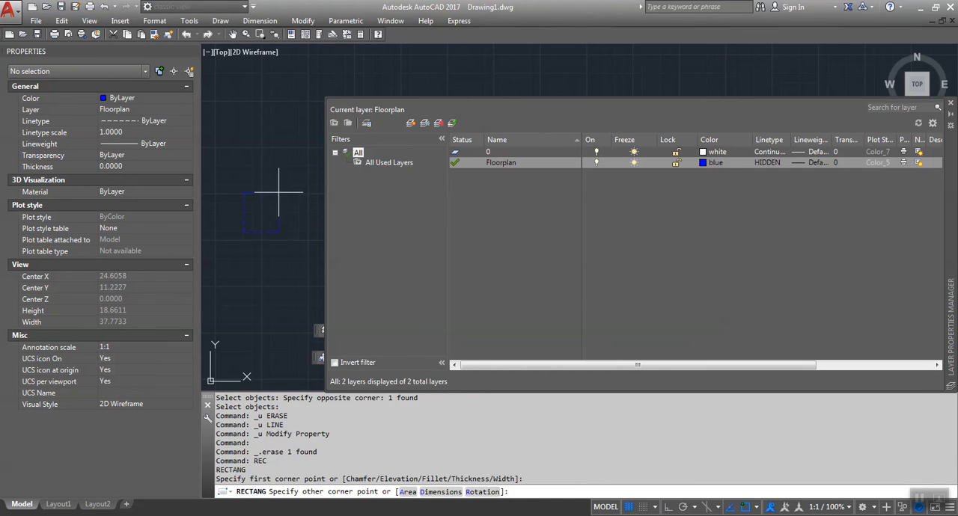
pyautogui.click(278, 193)
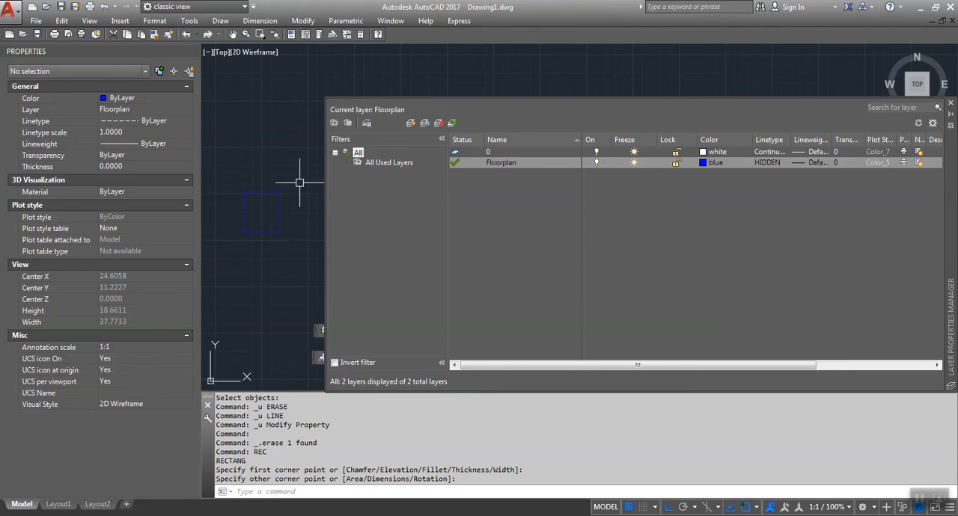
# Step: Close the Layer Properties Manager and reopen it as a palette
pyautogui.click(952, 105)
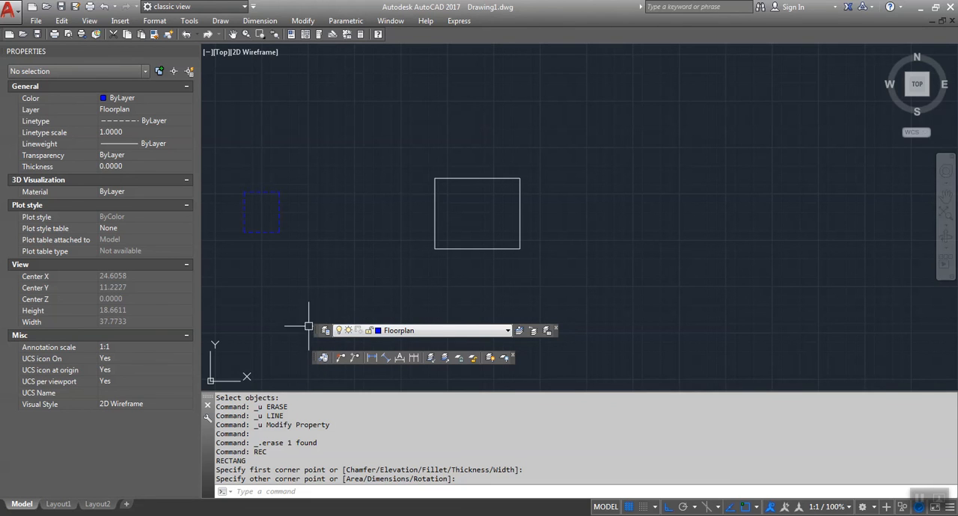
pyautogui.click(188, 21)
pyautogui.moveTo(217, 48)
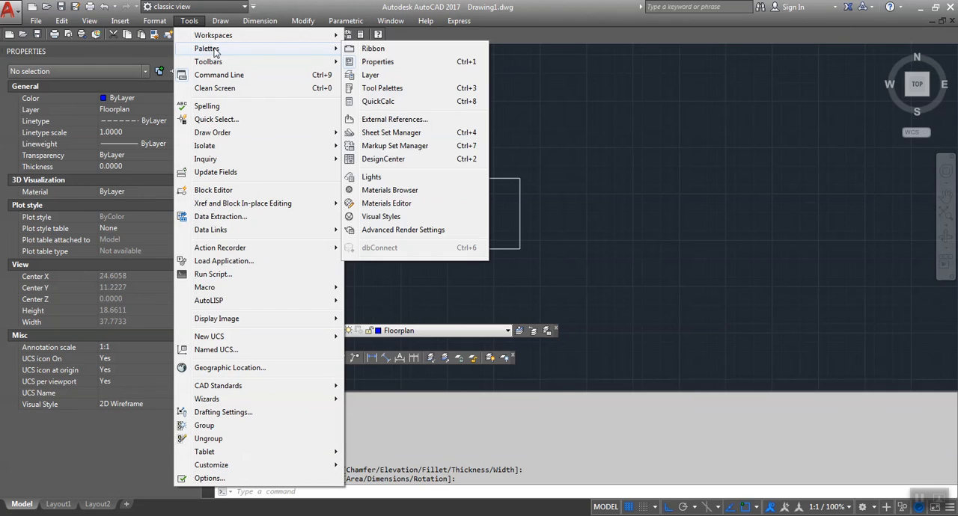
pyautogui.click(404, 75)
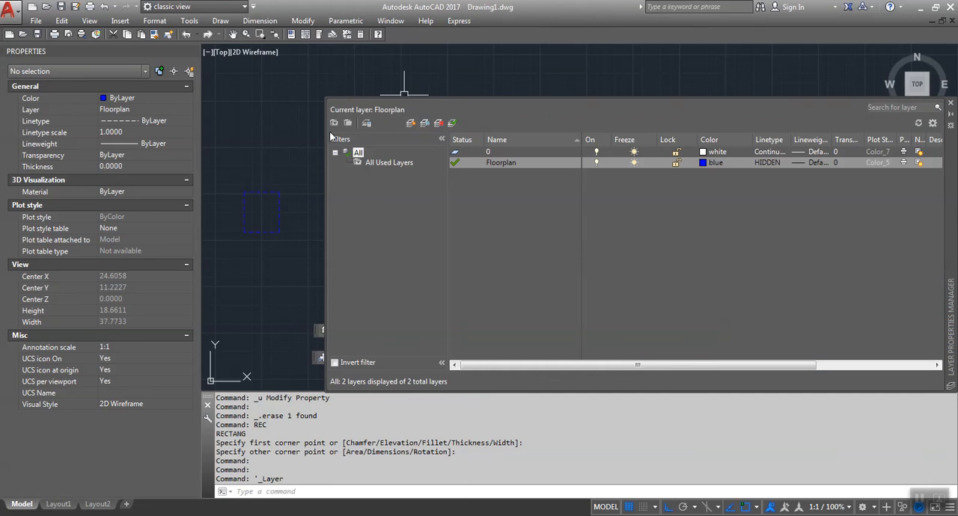
# Step: Close the Layer Properties Manager, and turn the display of the Layers toolbar off and back on
pyautogui.click(950, 102)
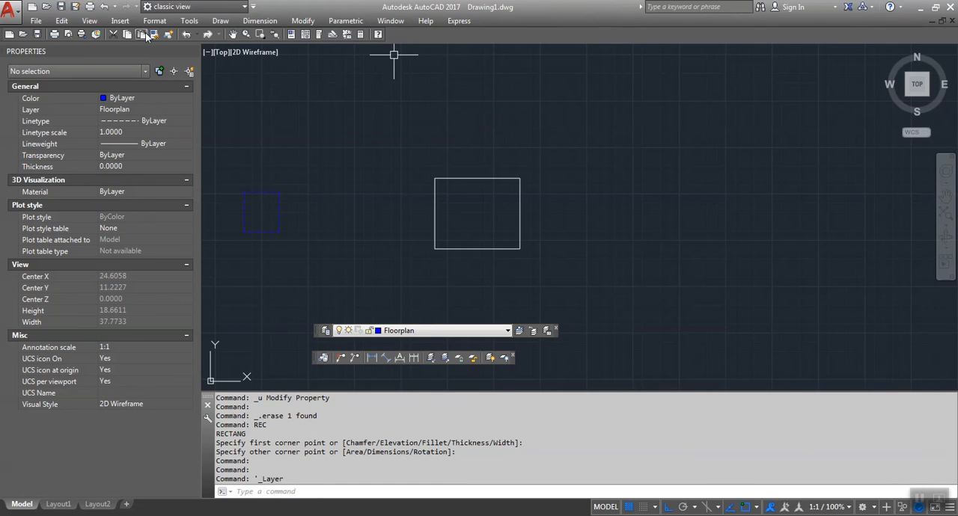
pyautogui.click(189, 21)
pyautogui.moveTo(240, 63)
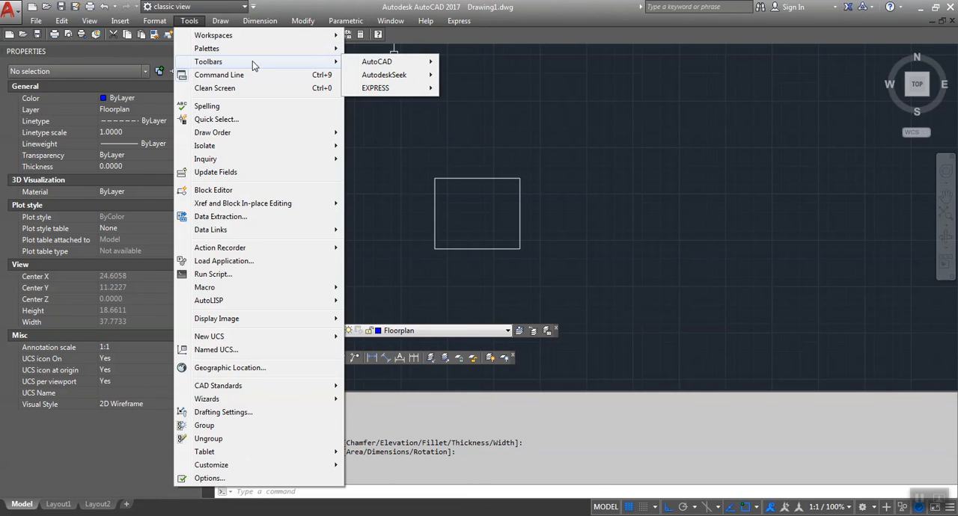
pyautogui.moveTo(369, 63)
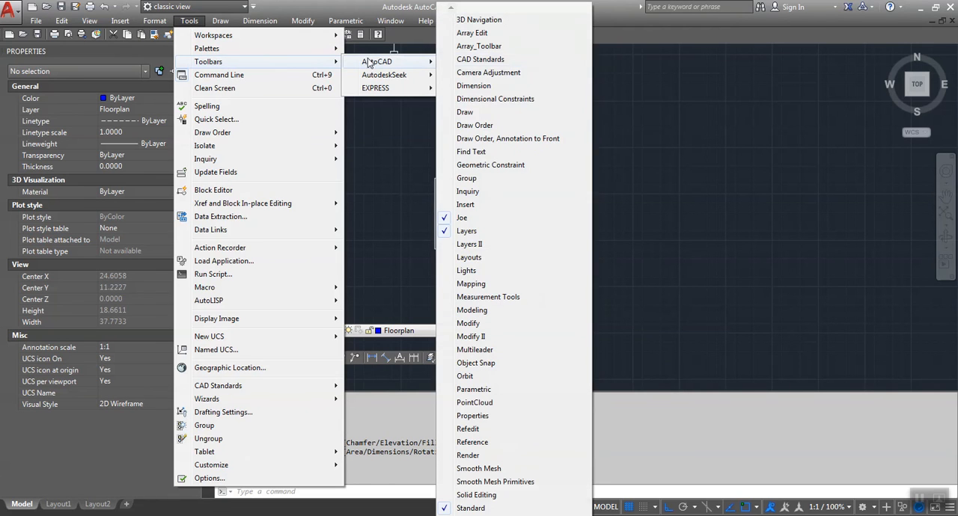
pyautogui.click(477, 231)
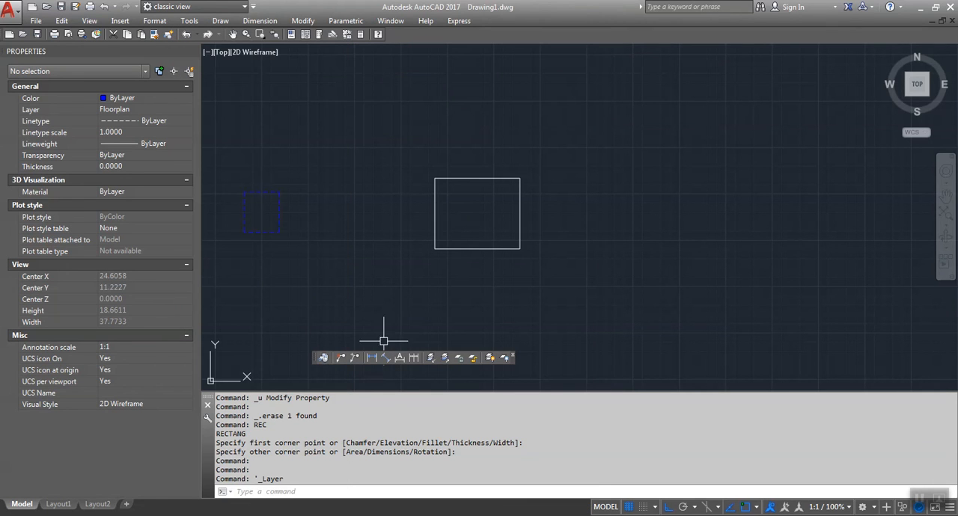
pyautogui.click(189, 21)
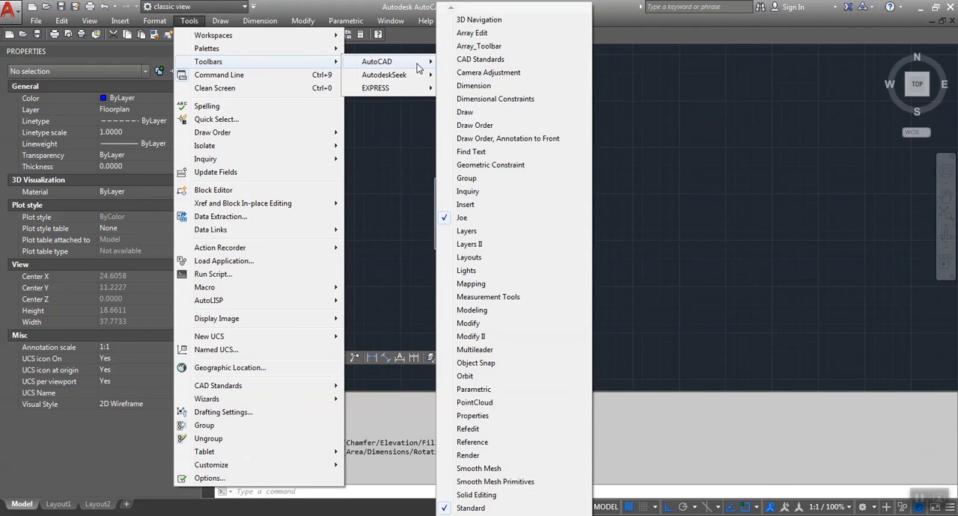
pyautogui.click(486, 233)
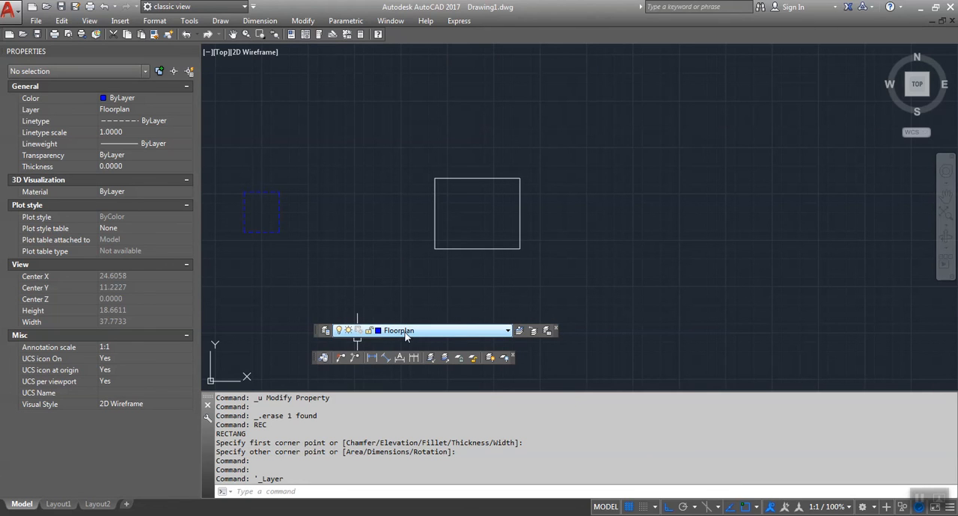
# Step: View the layers in the Layer Properties Manager and in the current-layer list, closing both without changing the current layer
pyautogui.click(326, 333)
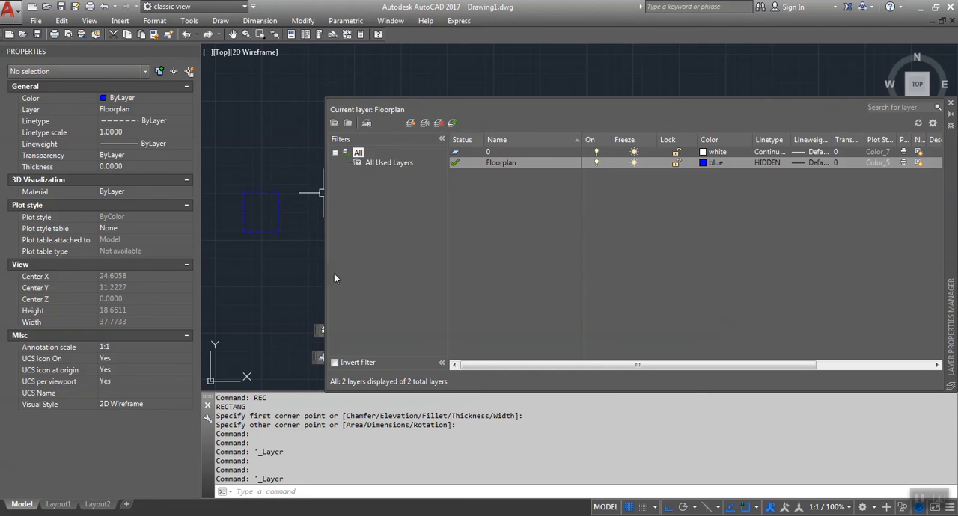
pyautogui.click(951, 99)
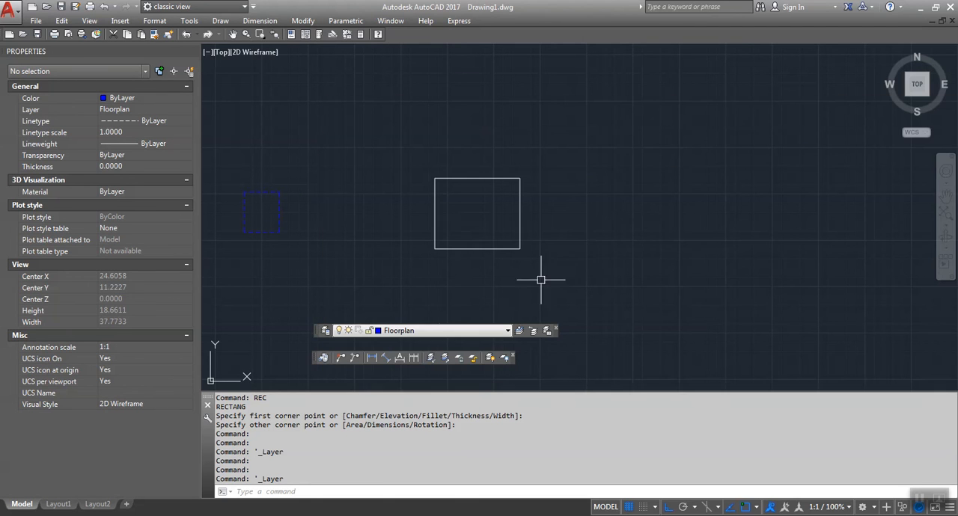
pyautogui.click(423, 331)
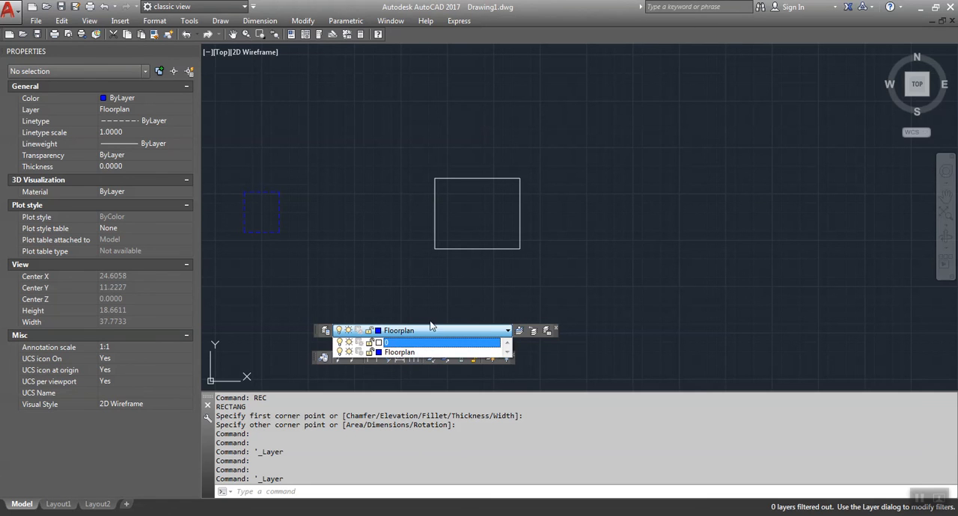
pyautogui.click(582, 275)
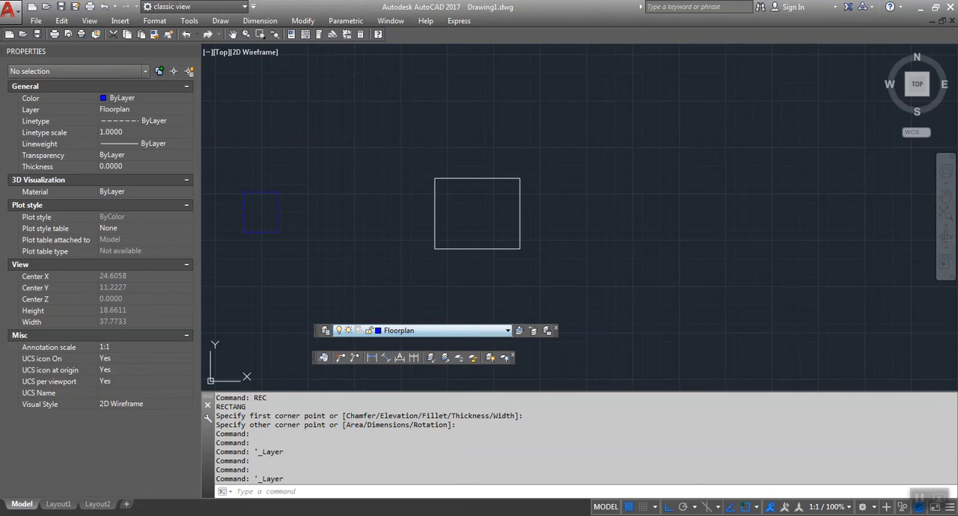